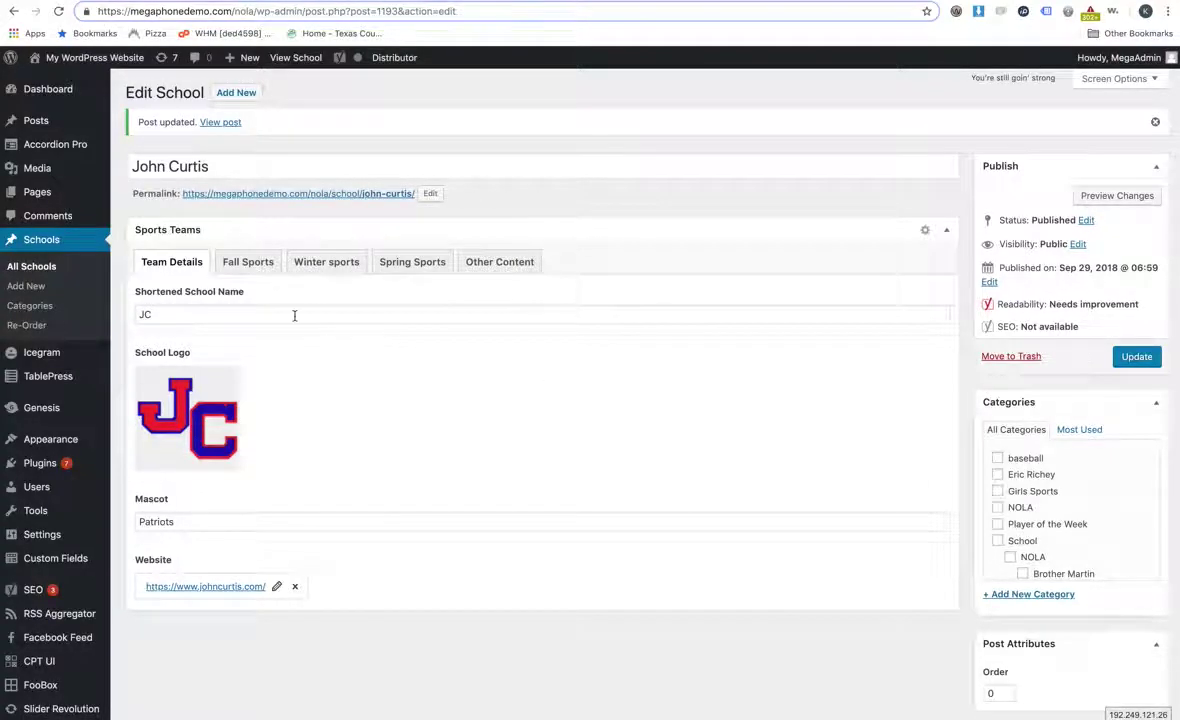
Scroll the Edit School page down and back up to locate the Sports Teams box.
scroll(250, 380, down, 2)
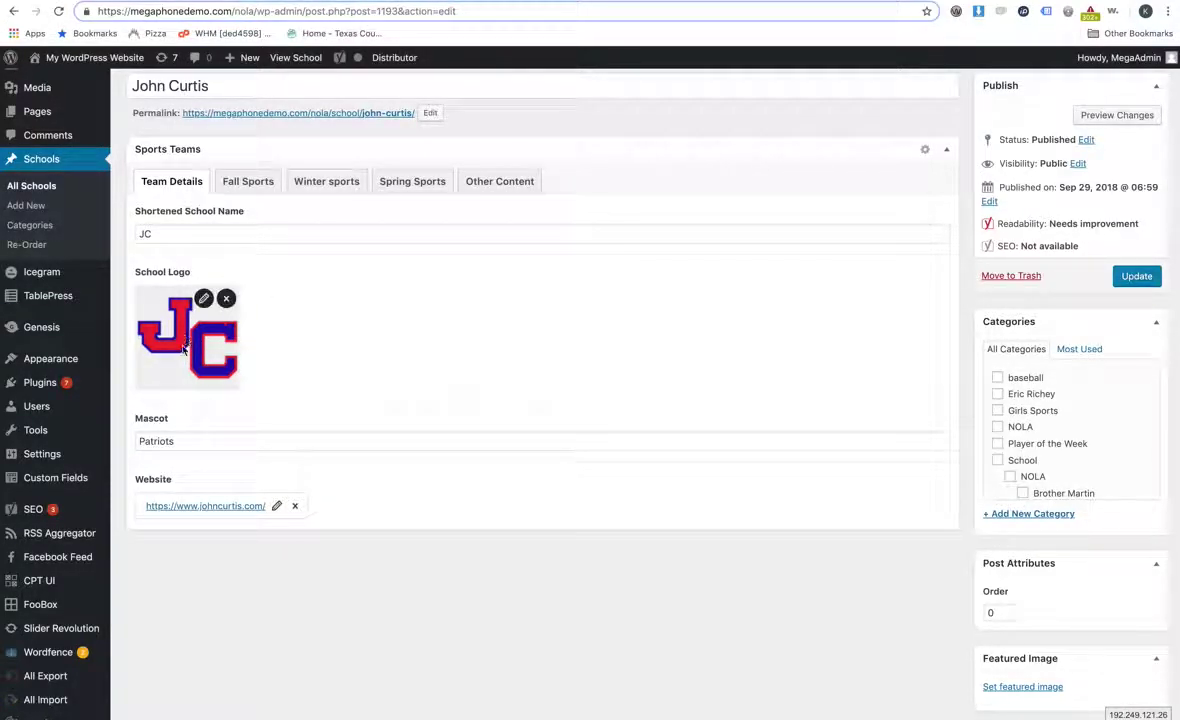
scroll(235, 467, up, 1)
scroll(235, 467, up, 1)
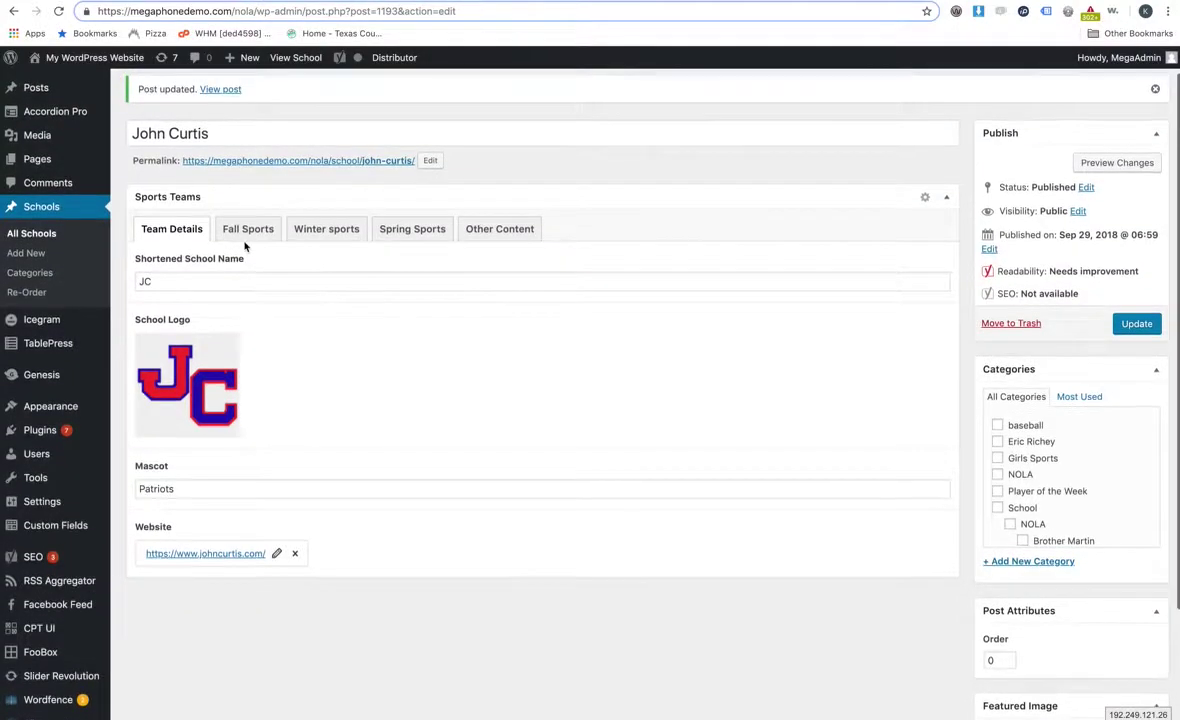
On the Fall Sports tab, add a sport named Football.
click(258, 231)
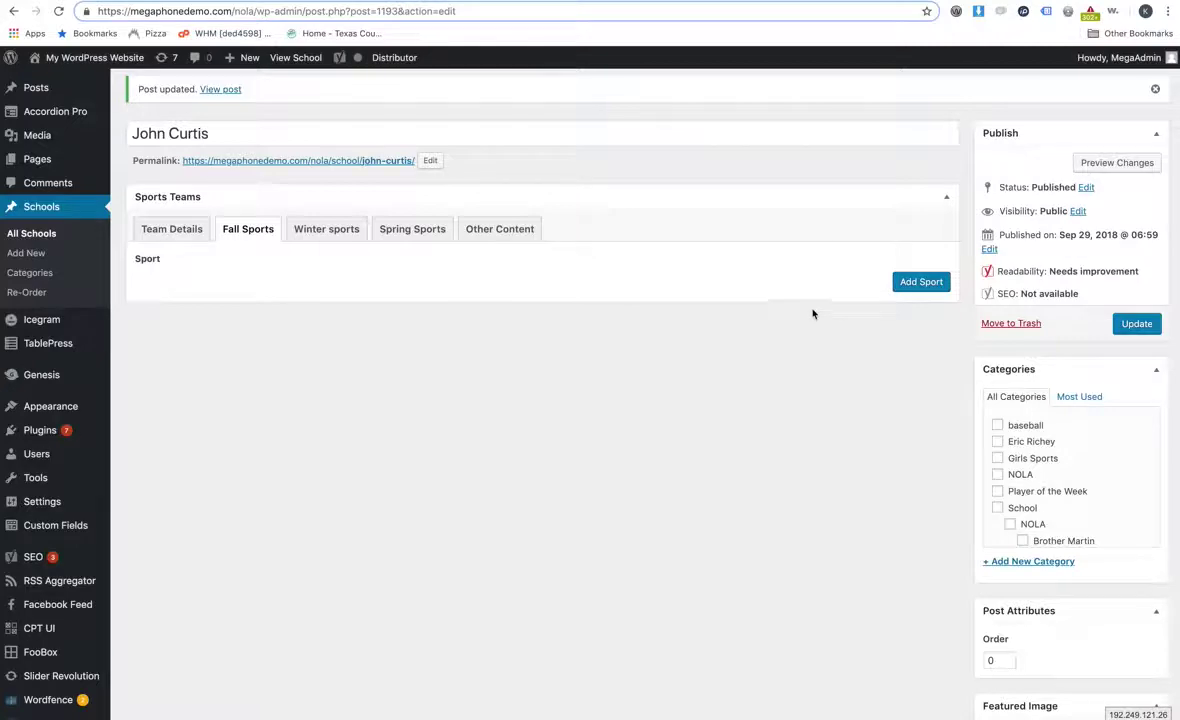
click(916, 282)
click(630, 292)
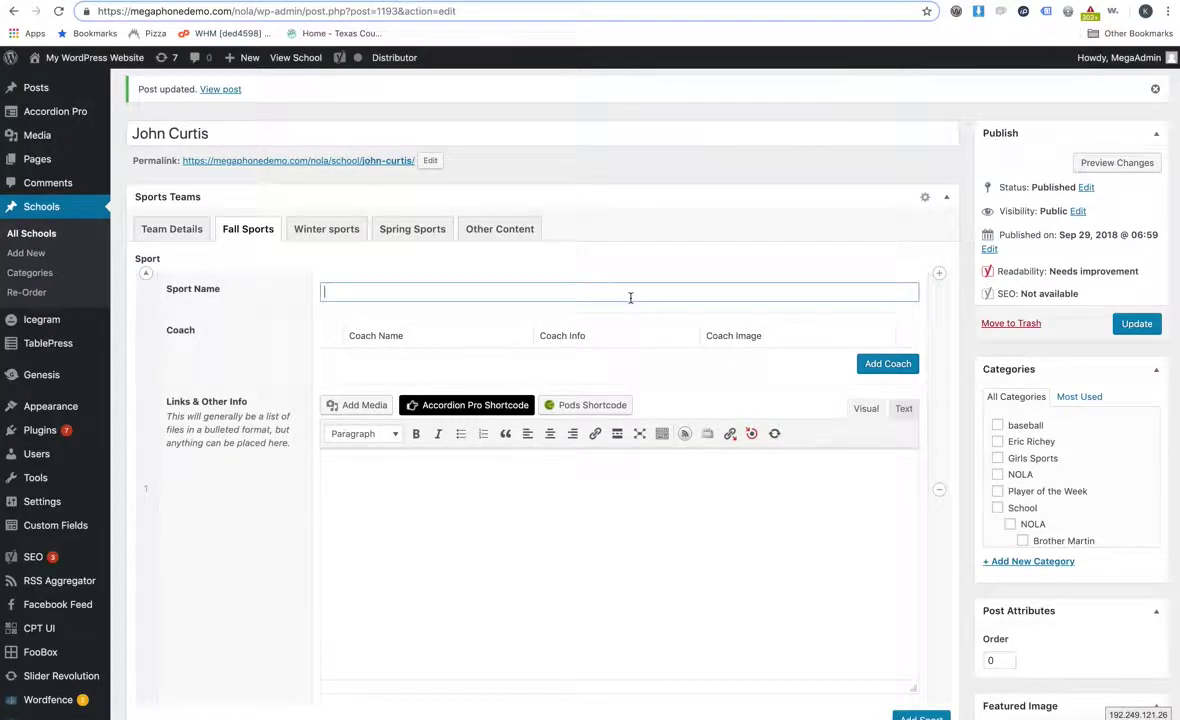
text(Football)
Add a coach row to Football and enter the coach's name.
click(889, 364)
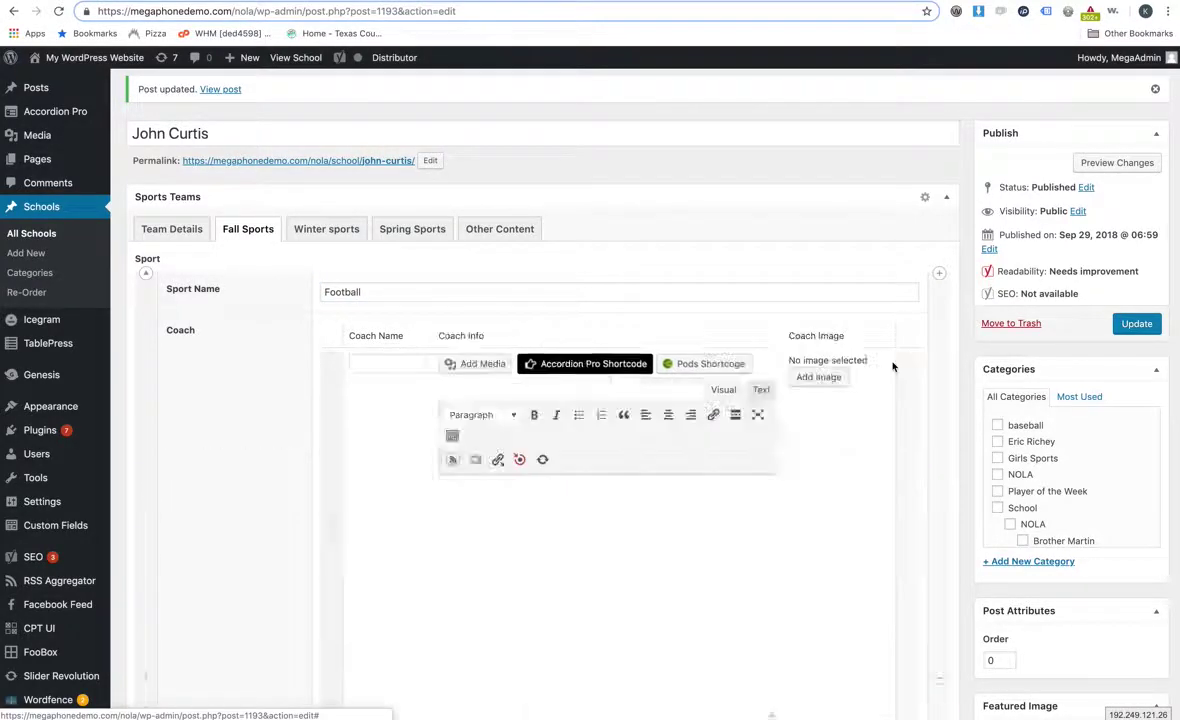
click(425, 363)
text(J)
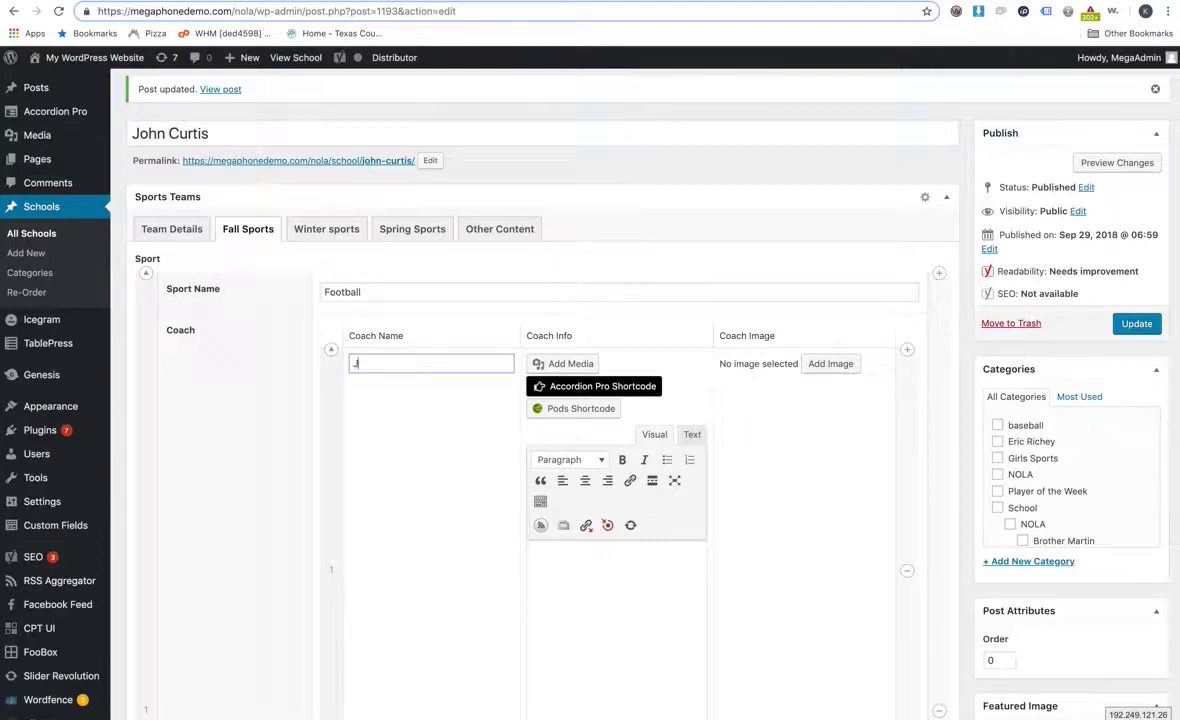
text(ohn Johnson)
scroll(580, 279, down, 2)
scroll(600, 300, down, 4)
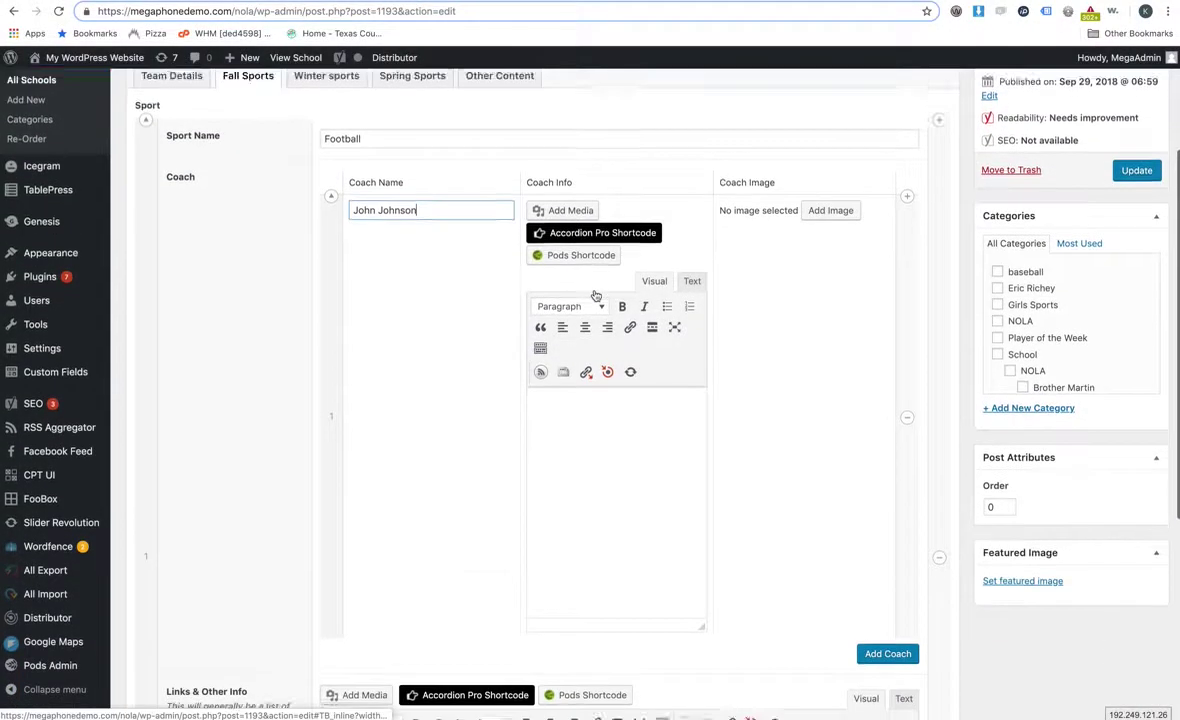
click(618, 328)
scroll(615, 300, up, 2)
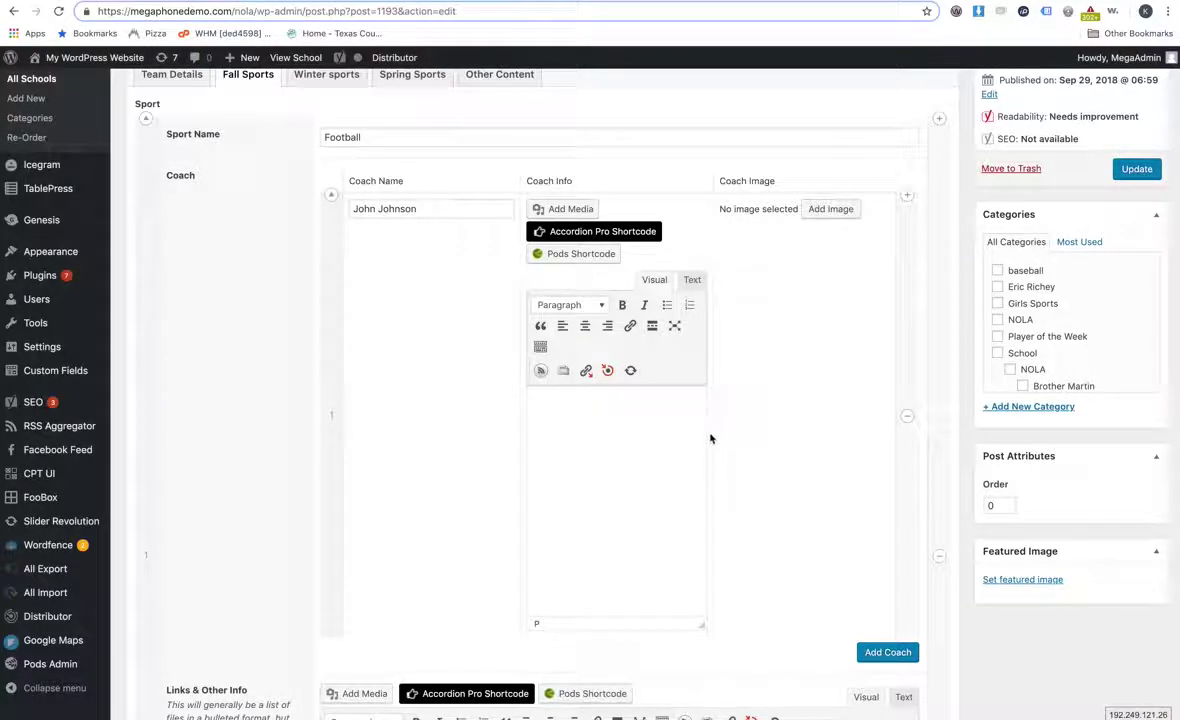
Attach a Media Library photo to the Football coach, then collapse the coach row.
click(822, 212)
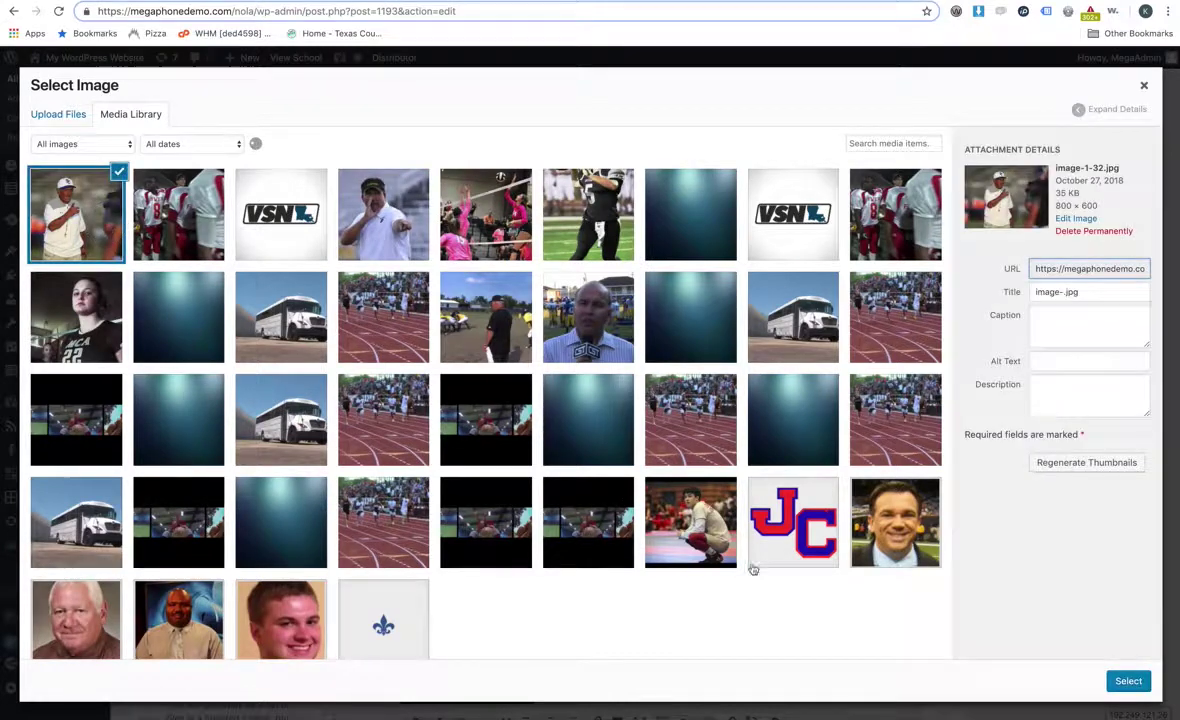
click(1128, 681)
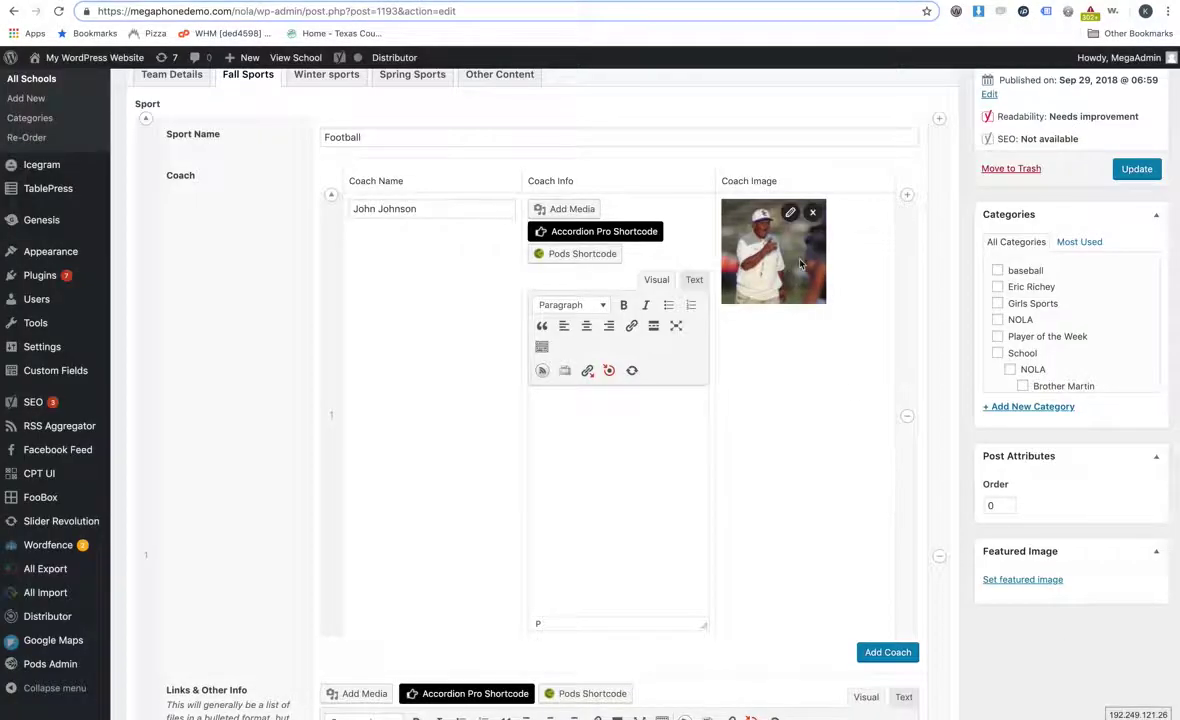
scroll(763, 270, down, 3)
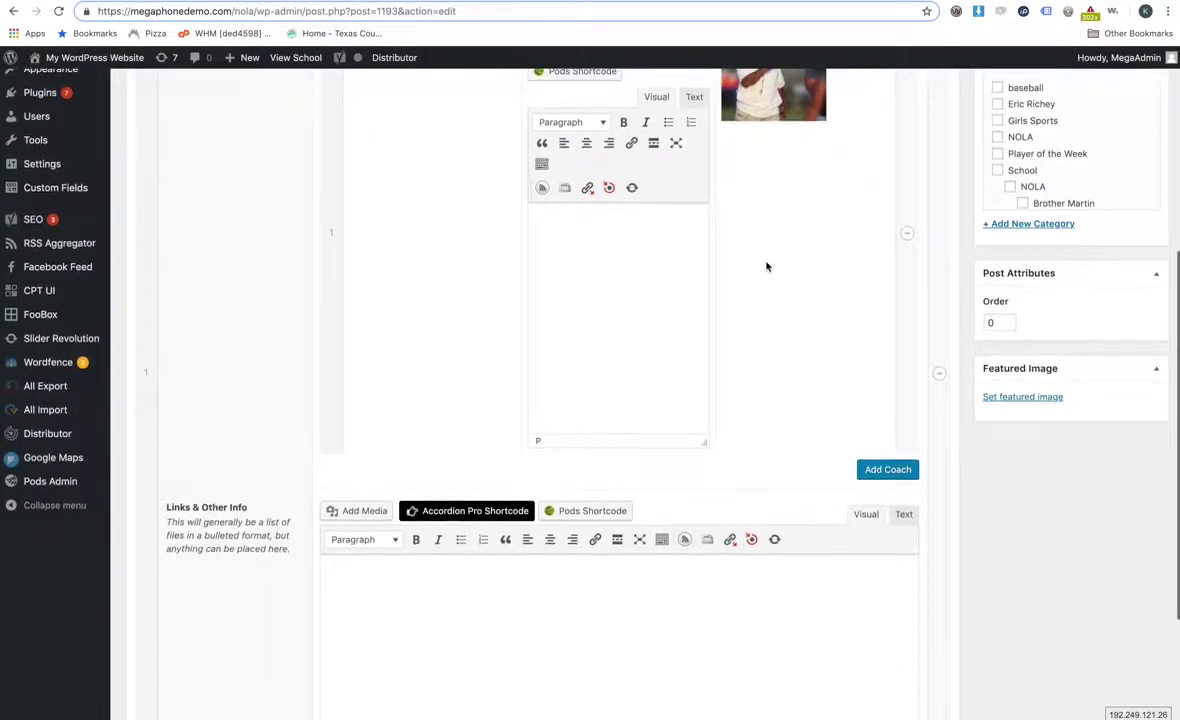
scroll(767, 264, up, 3)
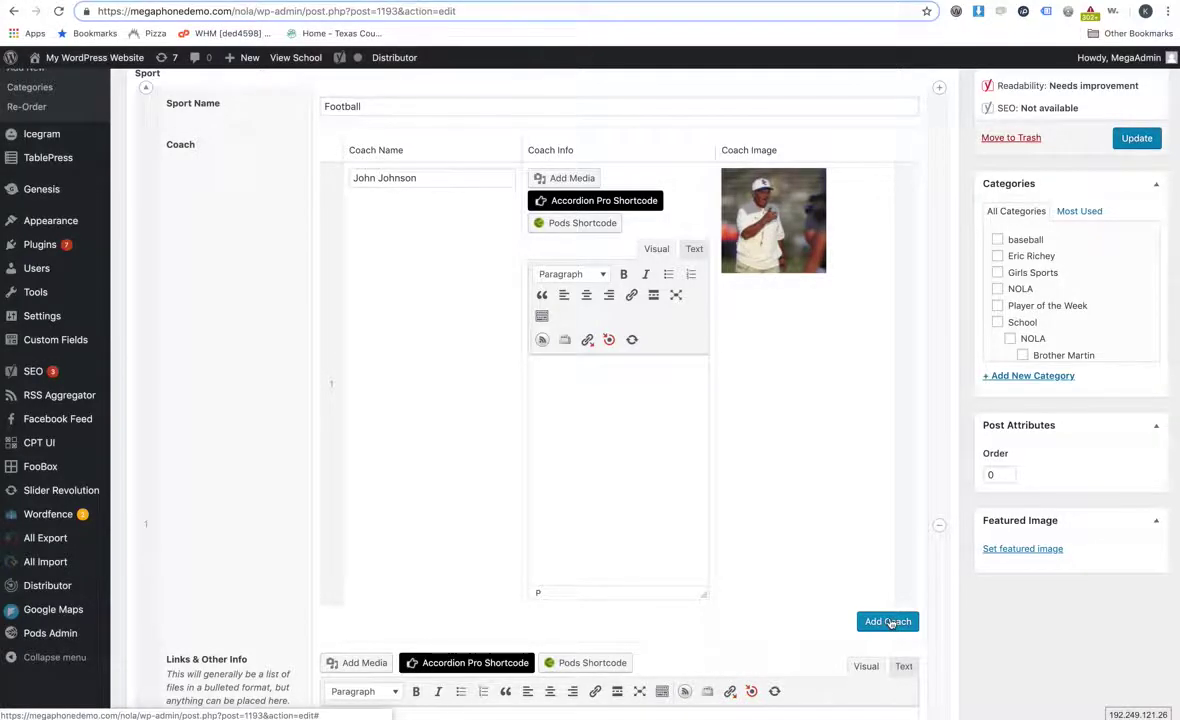
scroll(869, 616, down, 1)
scroll(848, 563, up, 1)
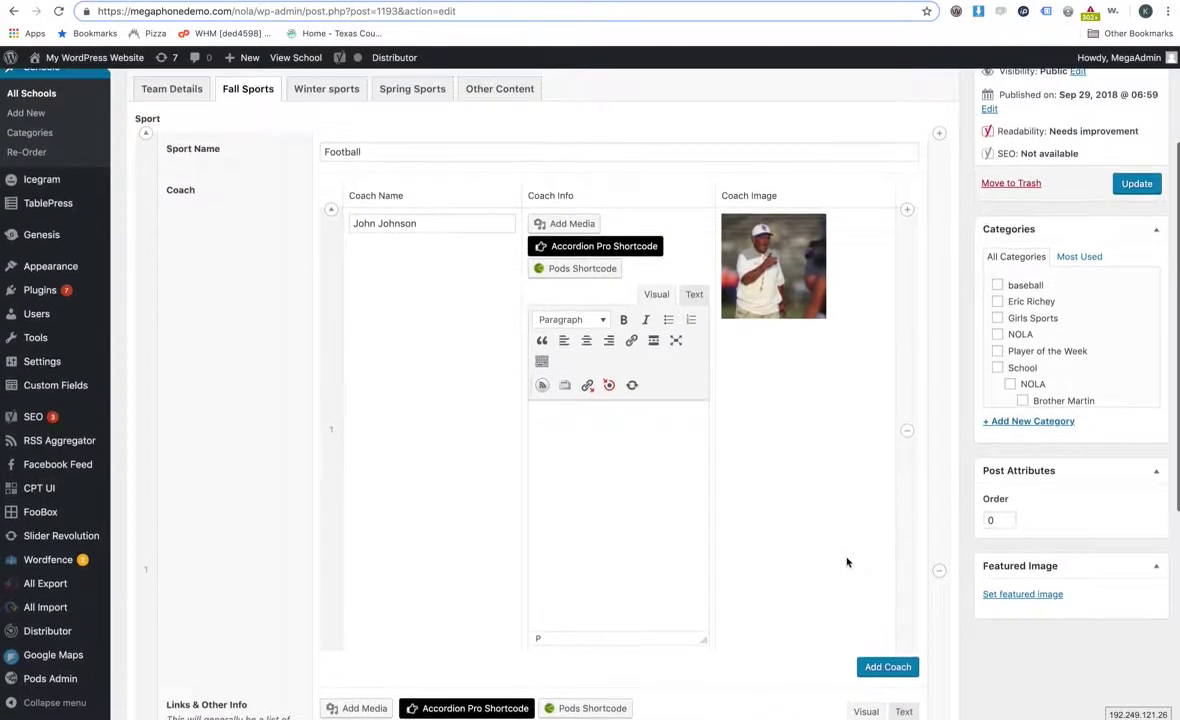
click(331, 212)
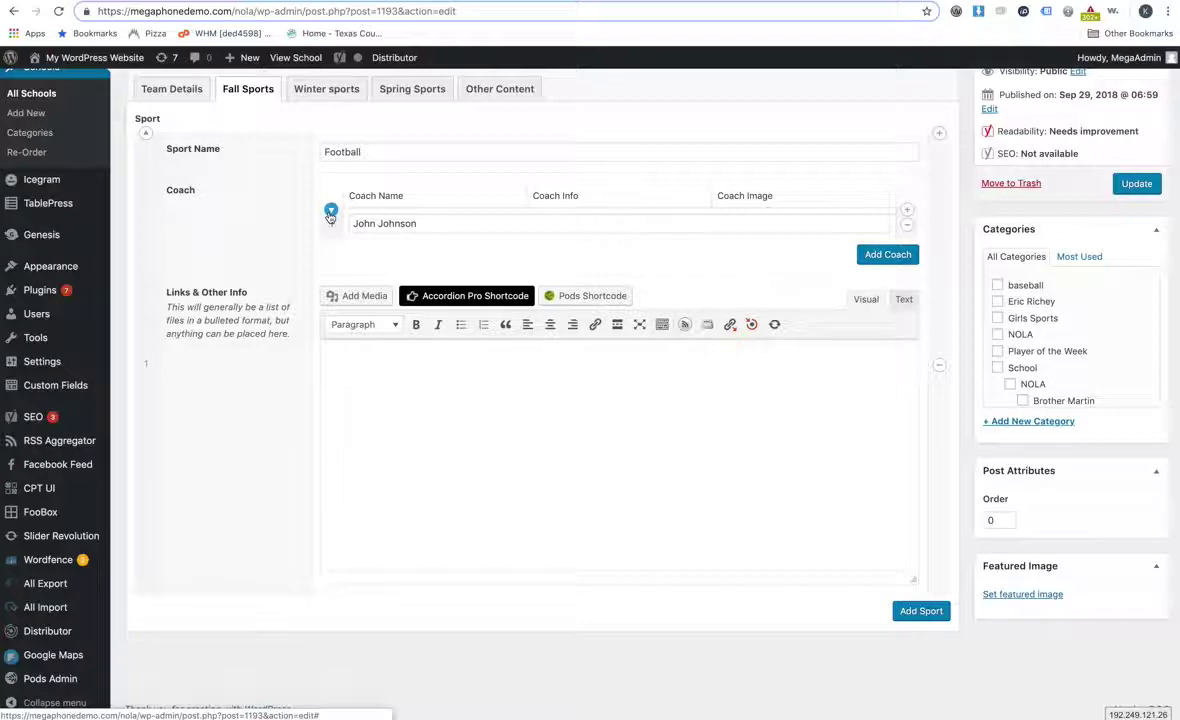
click(363, 396)
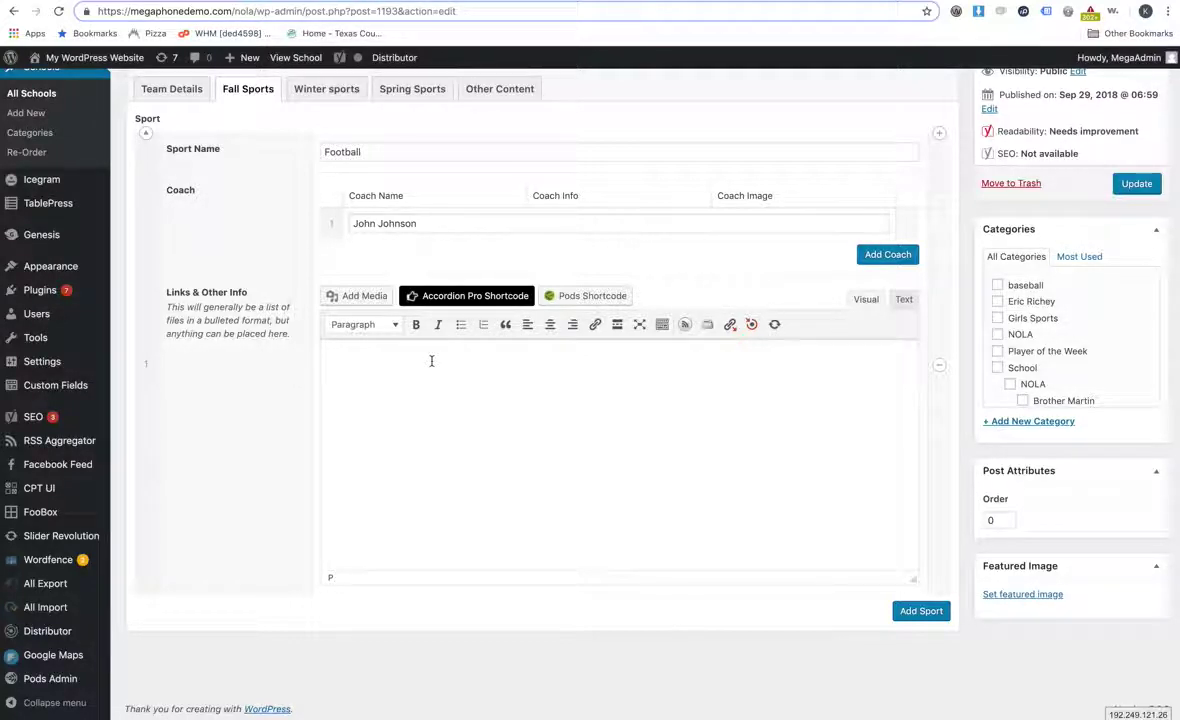
Begin a bulleted list in Links & Other Info with a '2018 Roster' item.
click(460, 324)
text(R)
text(018 Roster)
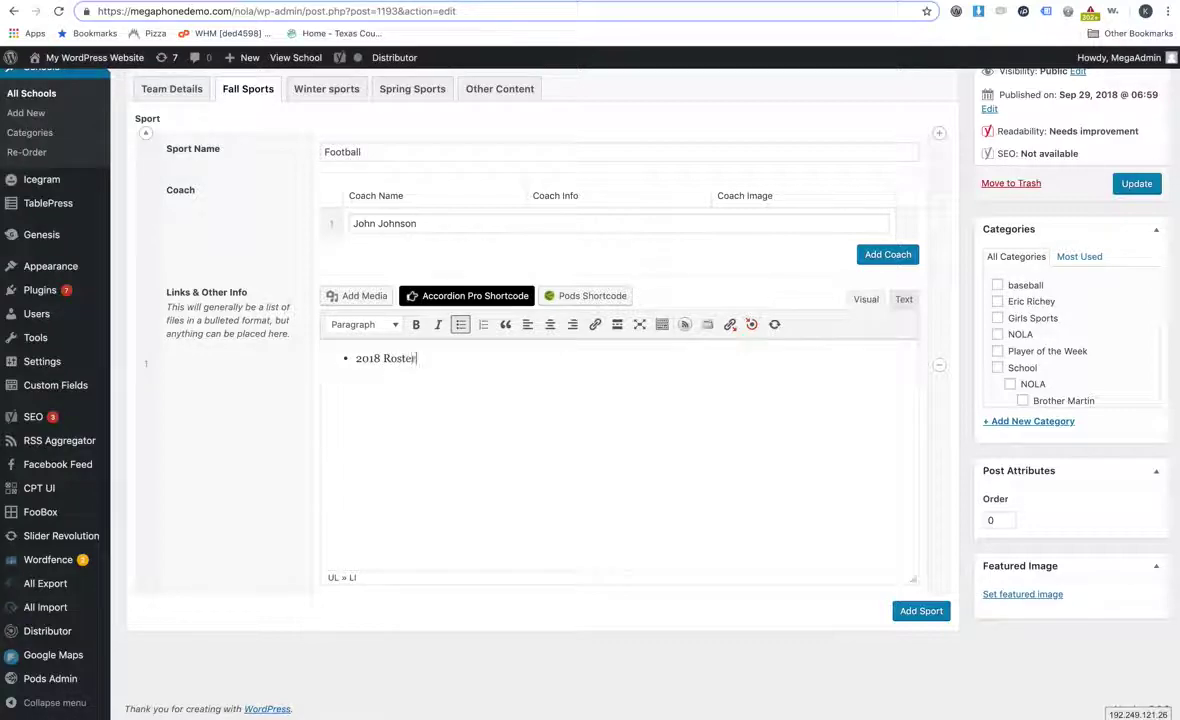
drag(448, 361, 353, 356)
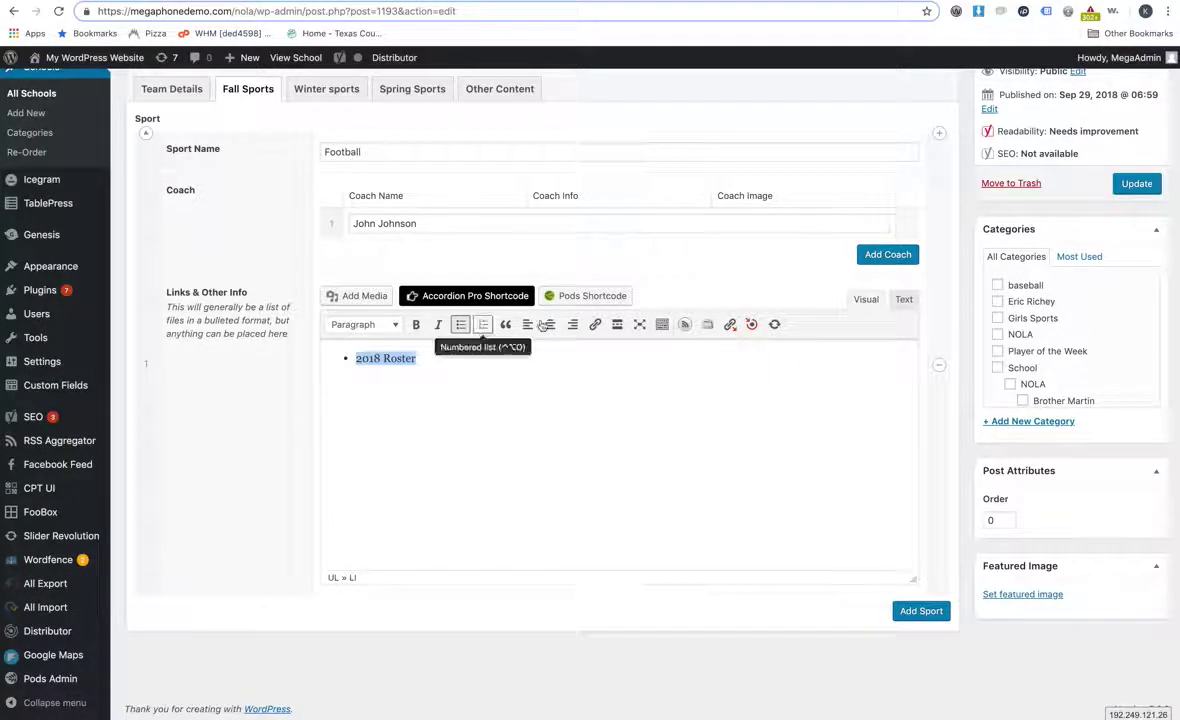
click(592, 326)
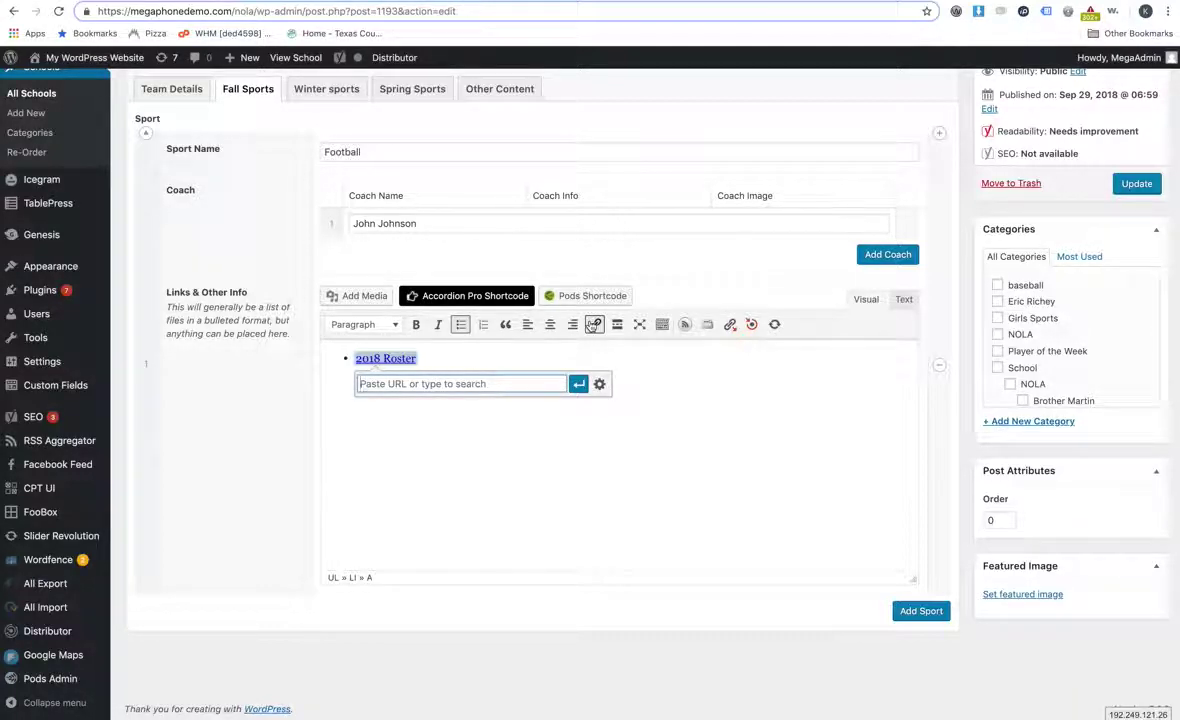
click(495, 359)
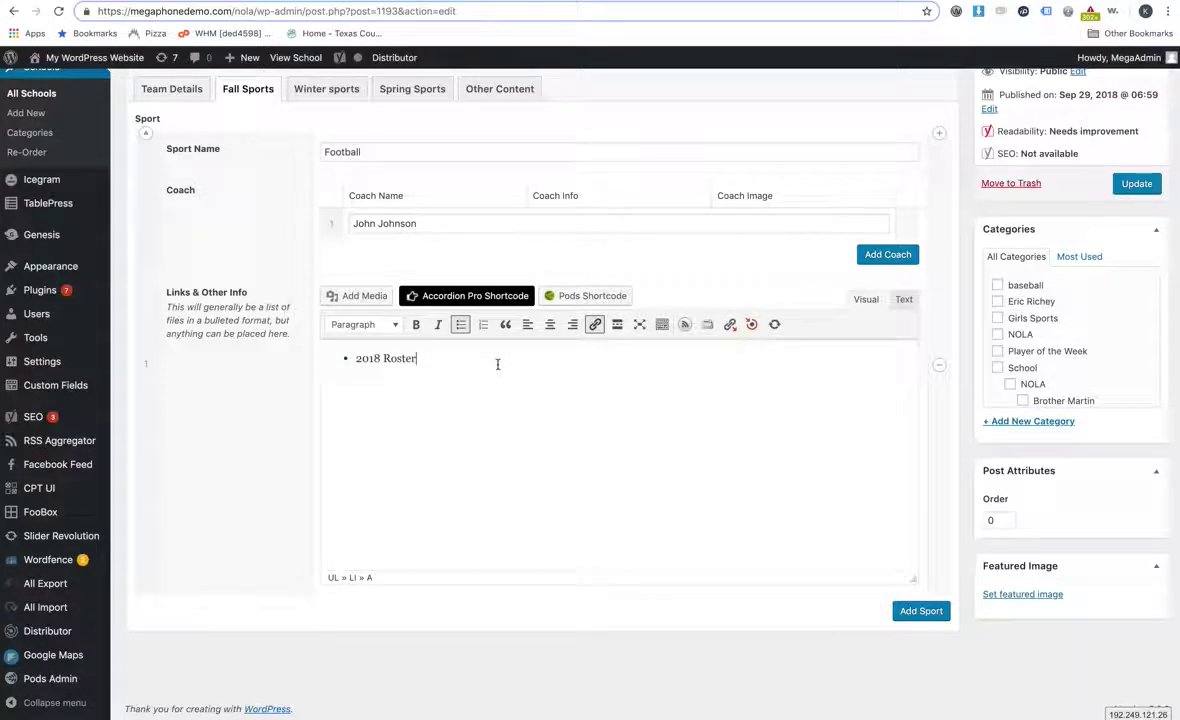
Upload Discover-RecentActivity-20190104.pdf to the media library and copy its URL.
click(360, 295)
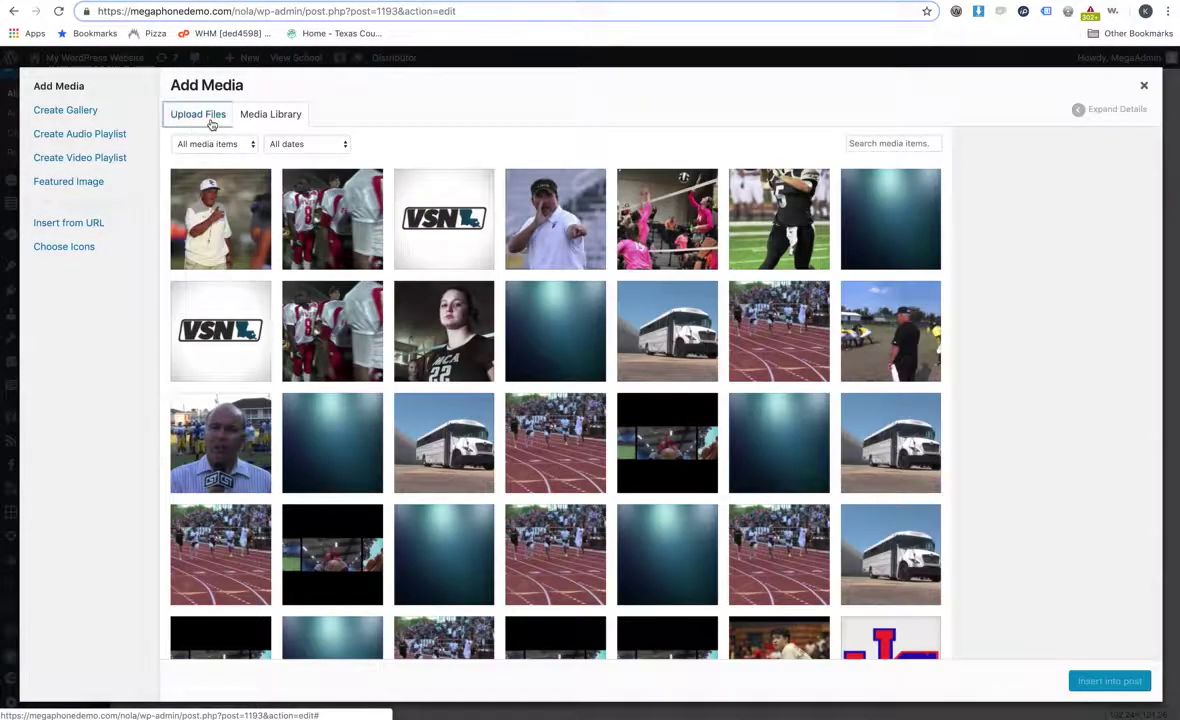
click(211, 124)
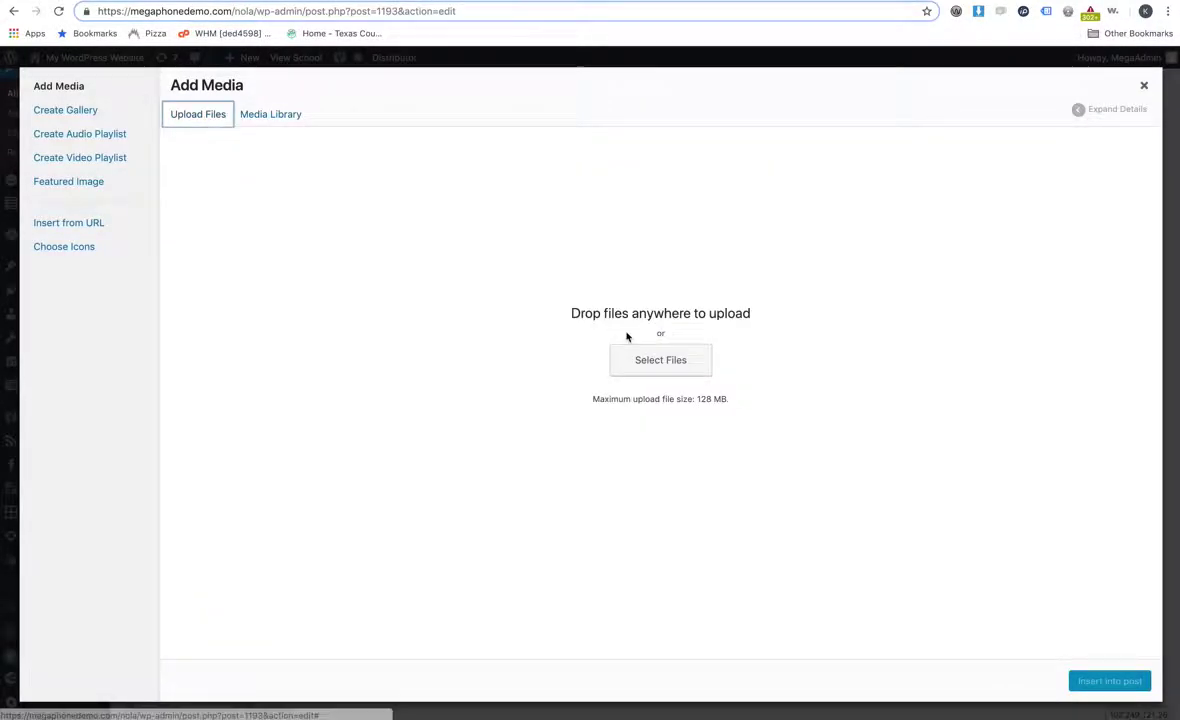
click(656, 362)
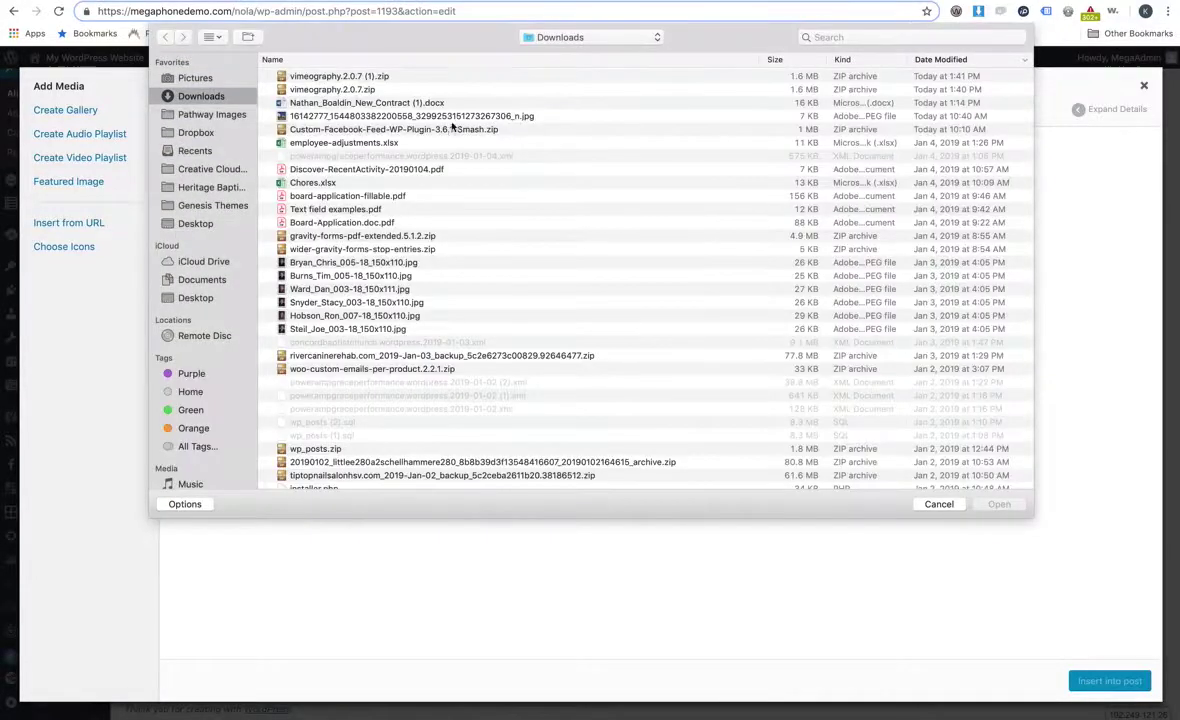
scroll(397, 170, up, 1)
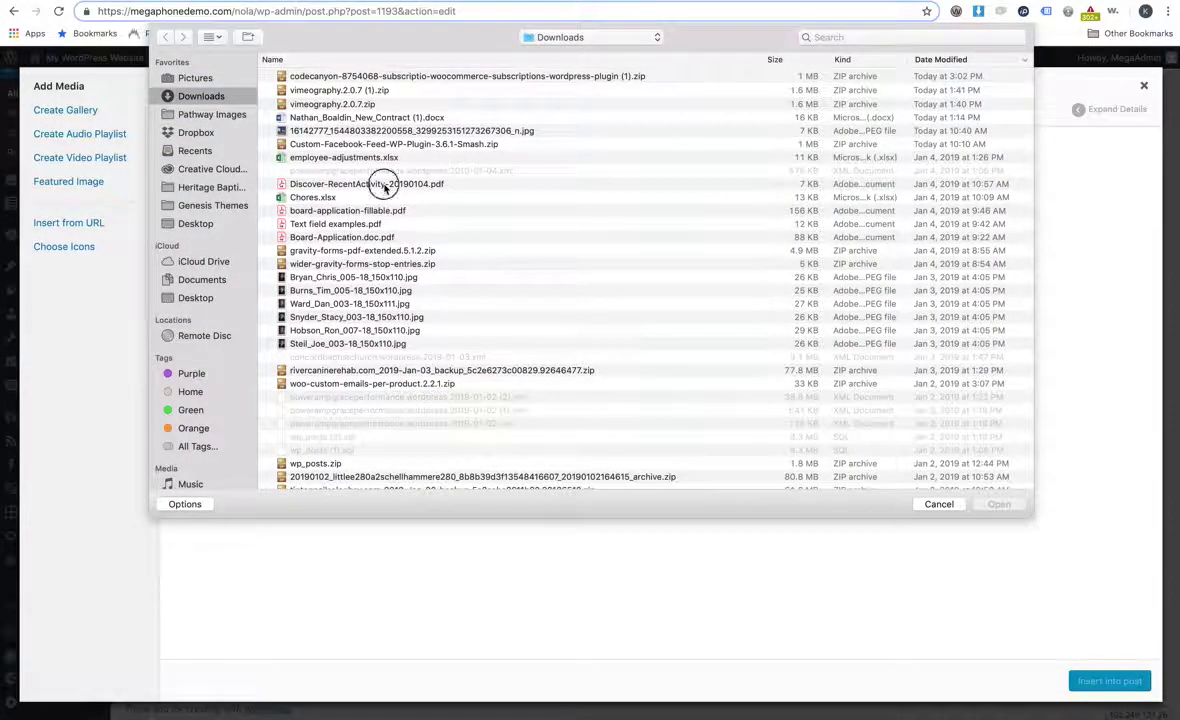
double_click(382, 182)
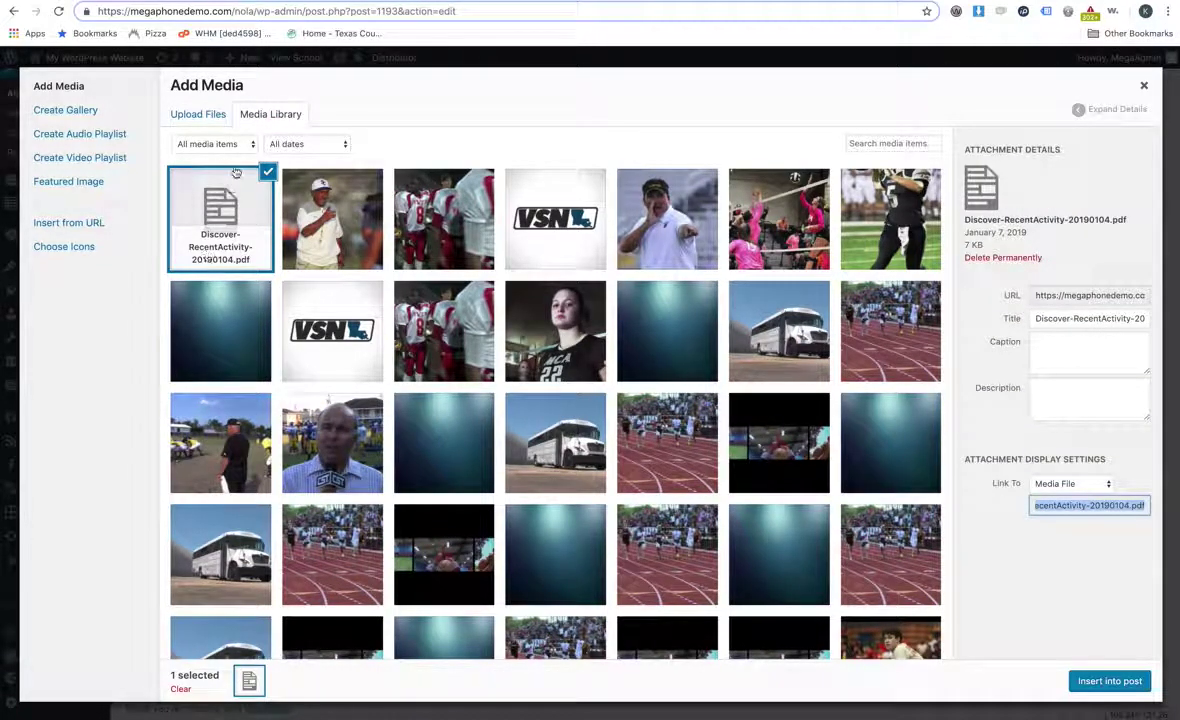
click(1052, 295)
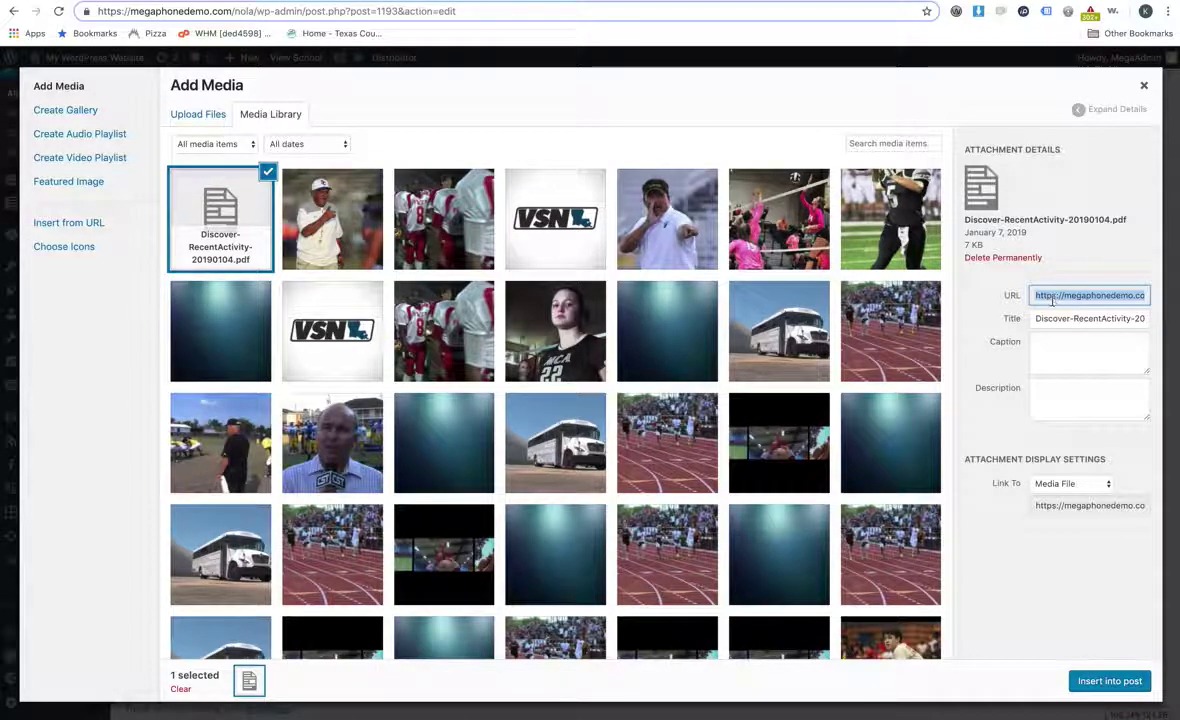
click(1144, 85)
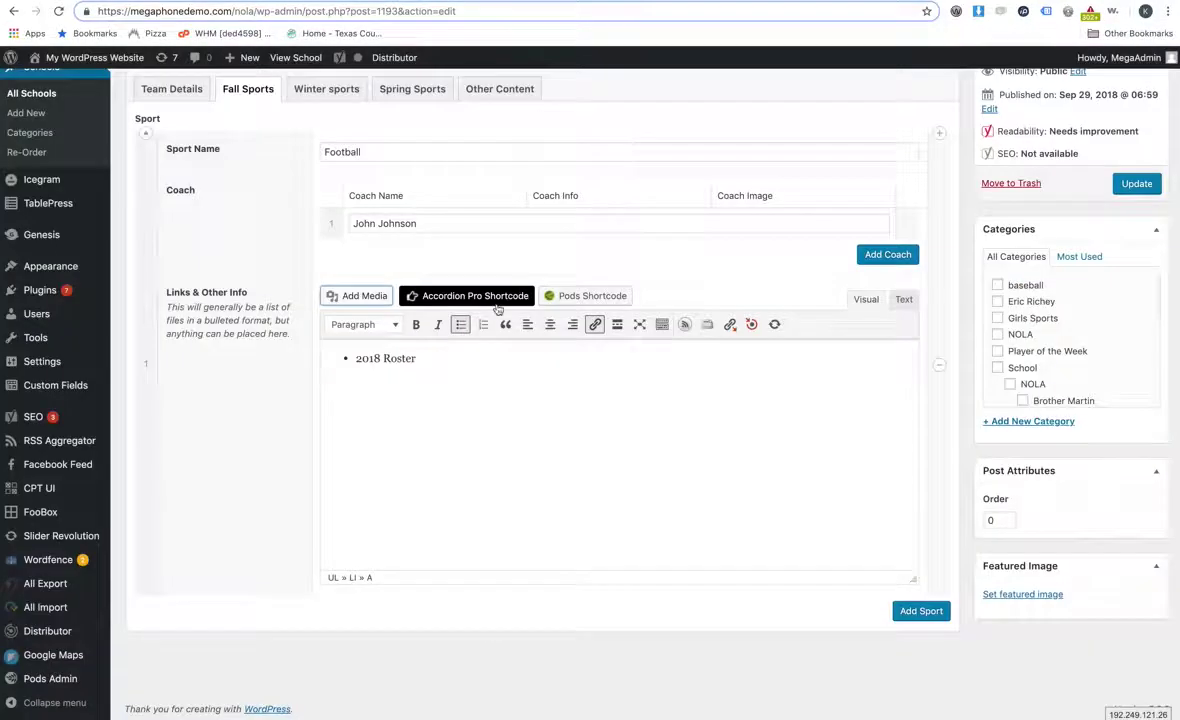
Link '2018 Roster' to the pasted PDF URL, set to open in a new tab.
triple_click(358, 359)
click(595, 324)
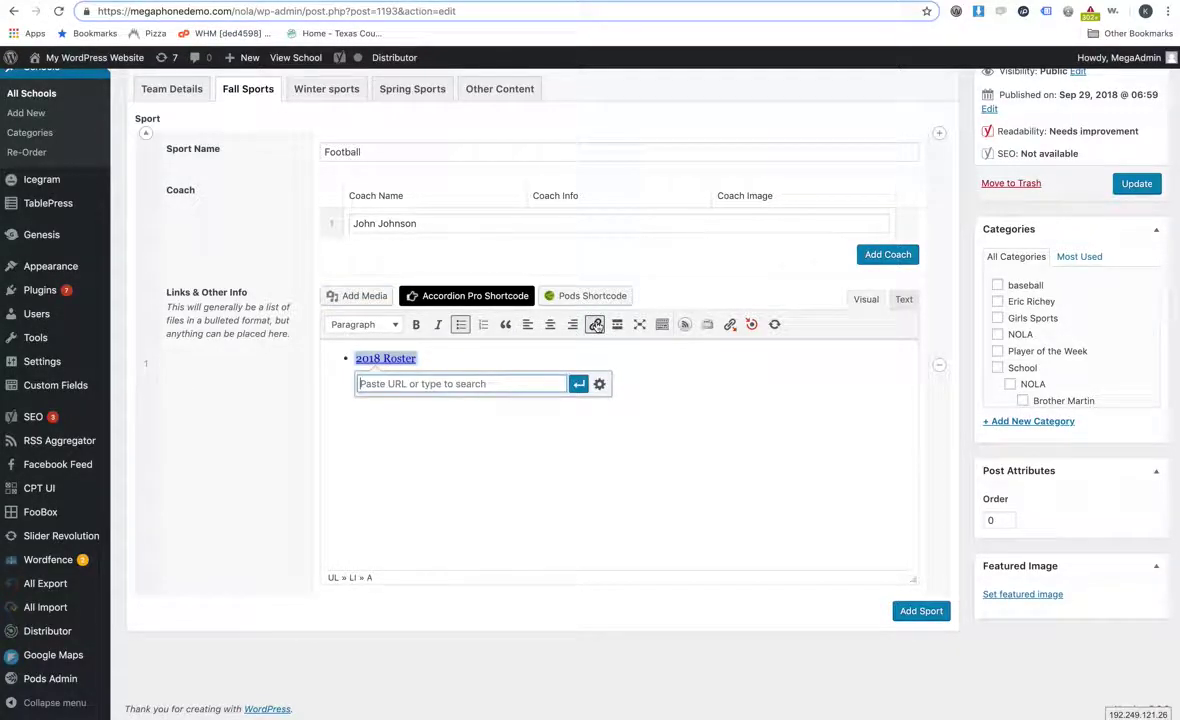
key(ctrl+v)
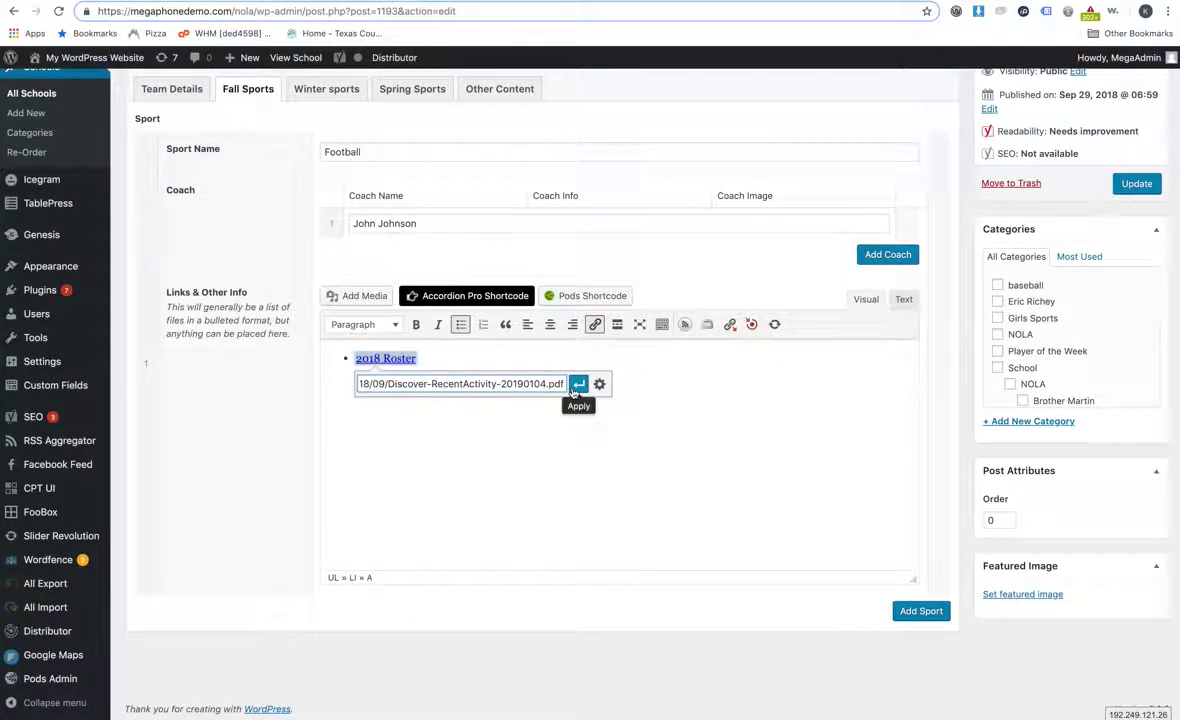
click(599, 384)
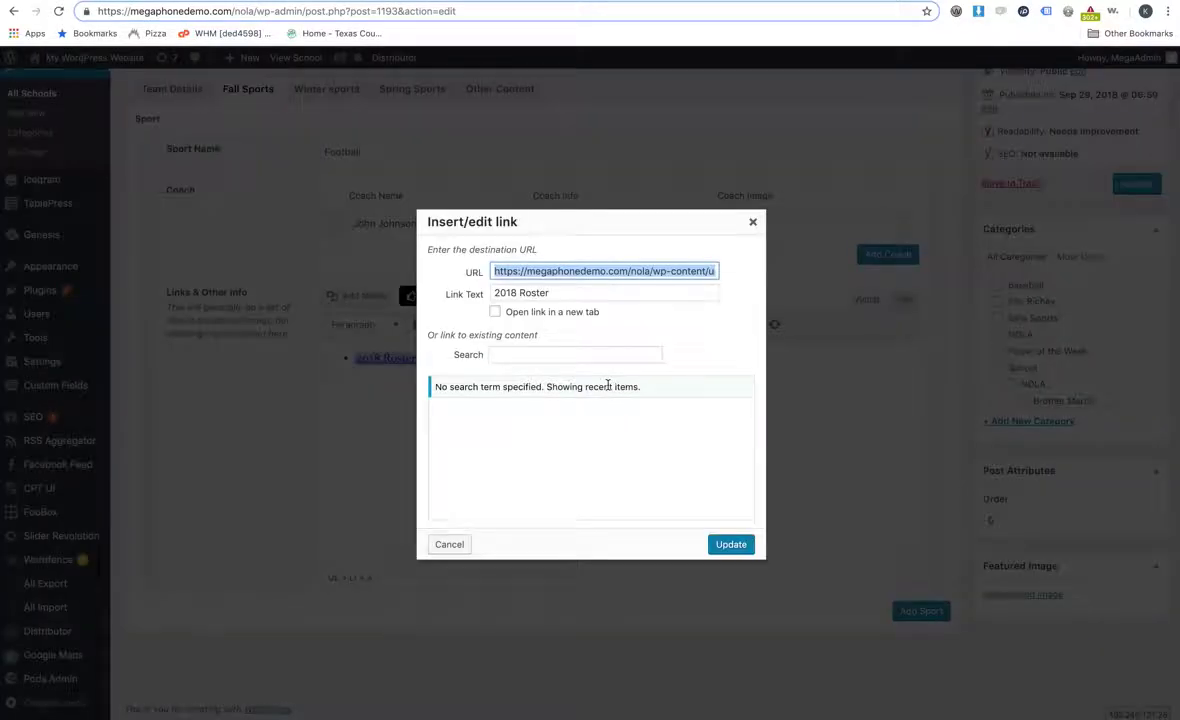
click(575, 314)
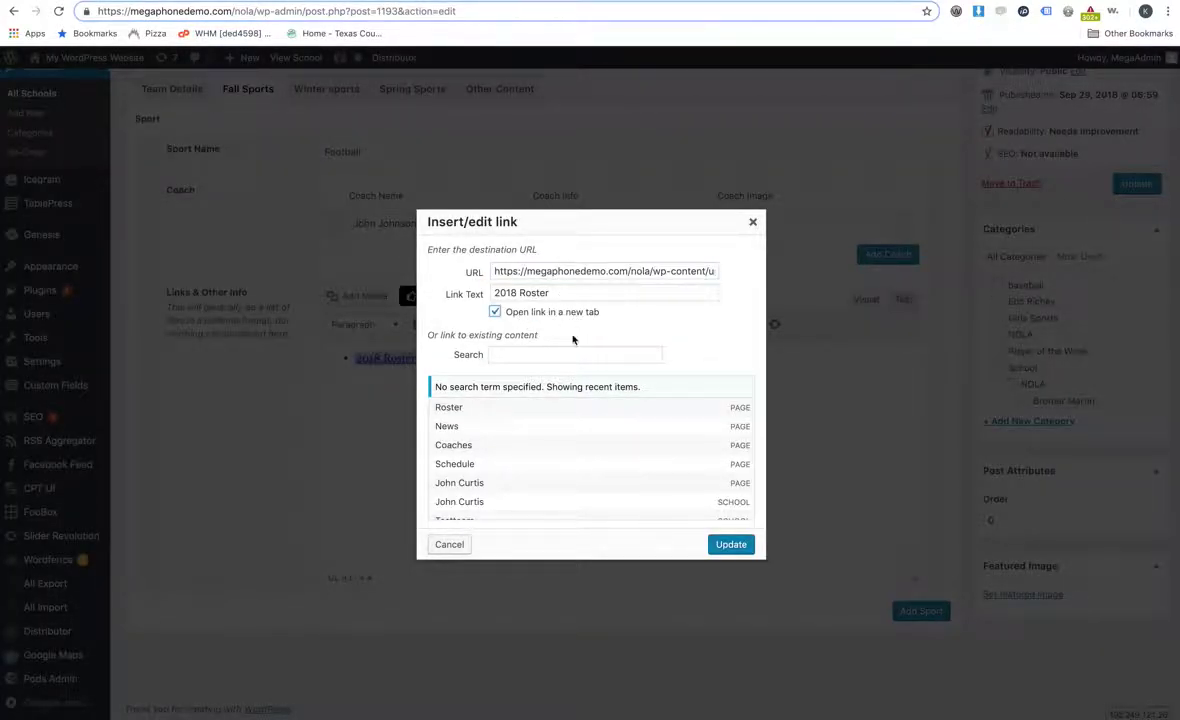
click(729, 544)
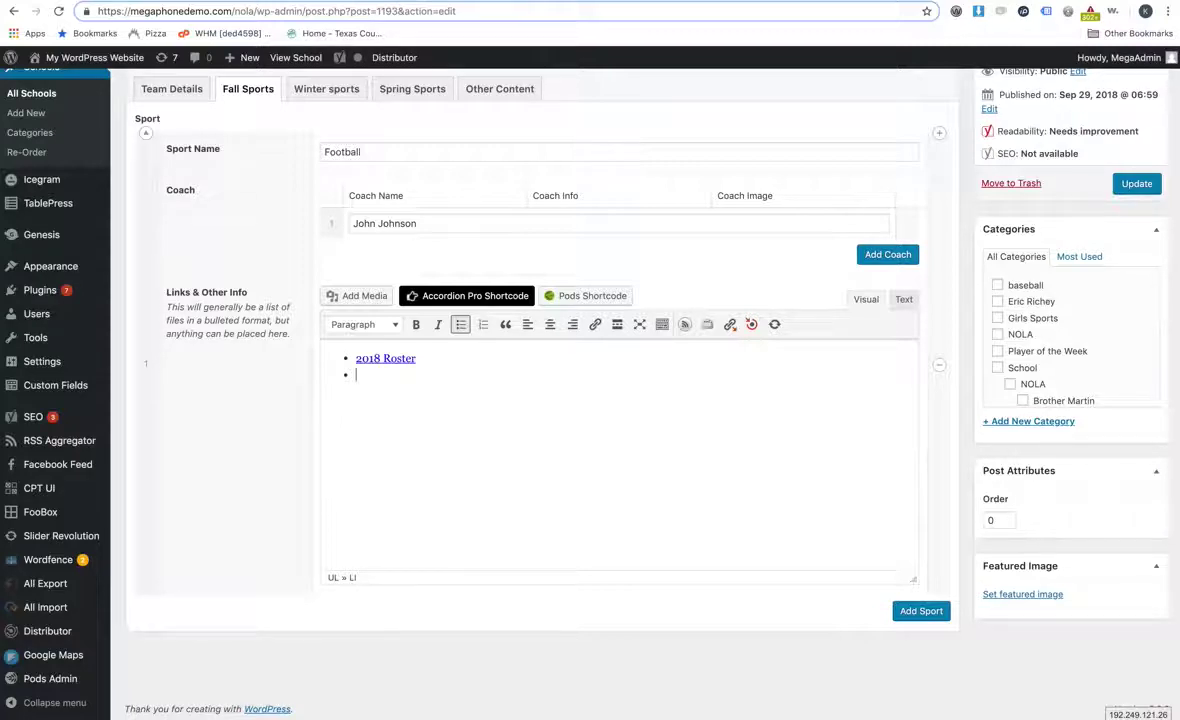
Add a 'YouTube Video of Roster' bullet and end the list.
text(YouTube Video of Roster)
key(Return)
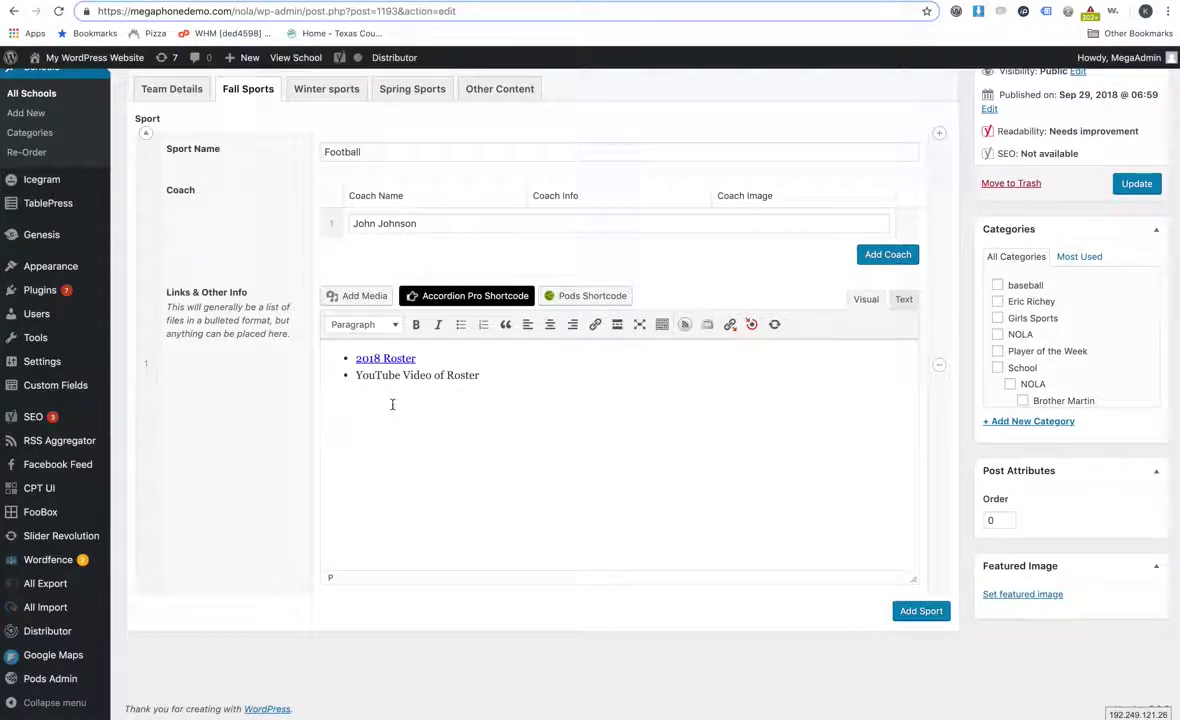
scroll(392, 404, up, 2)
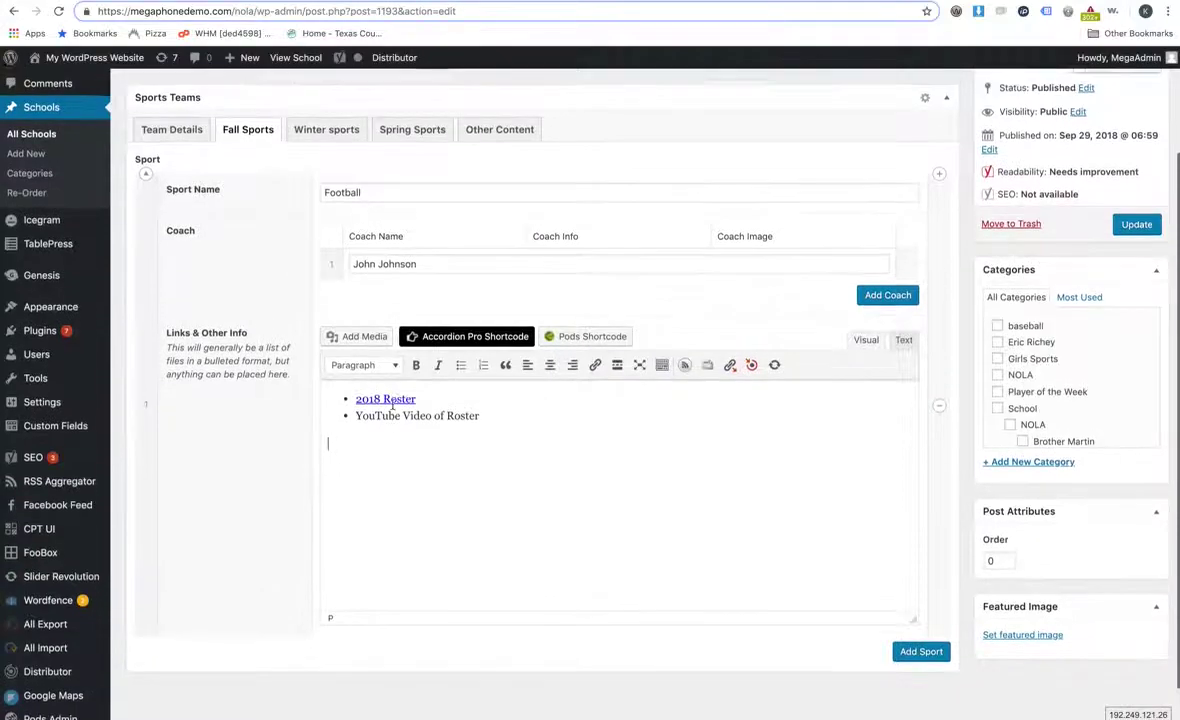
Collapse the Football entry and add a second, empty fall sport entry.
click(145, 216)
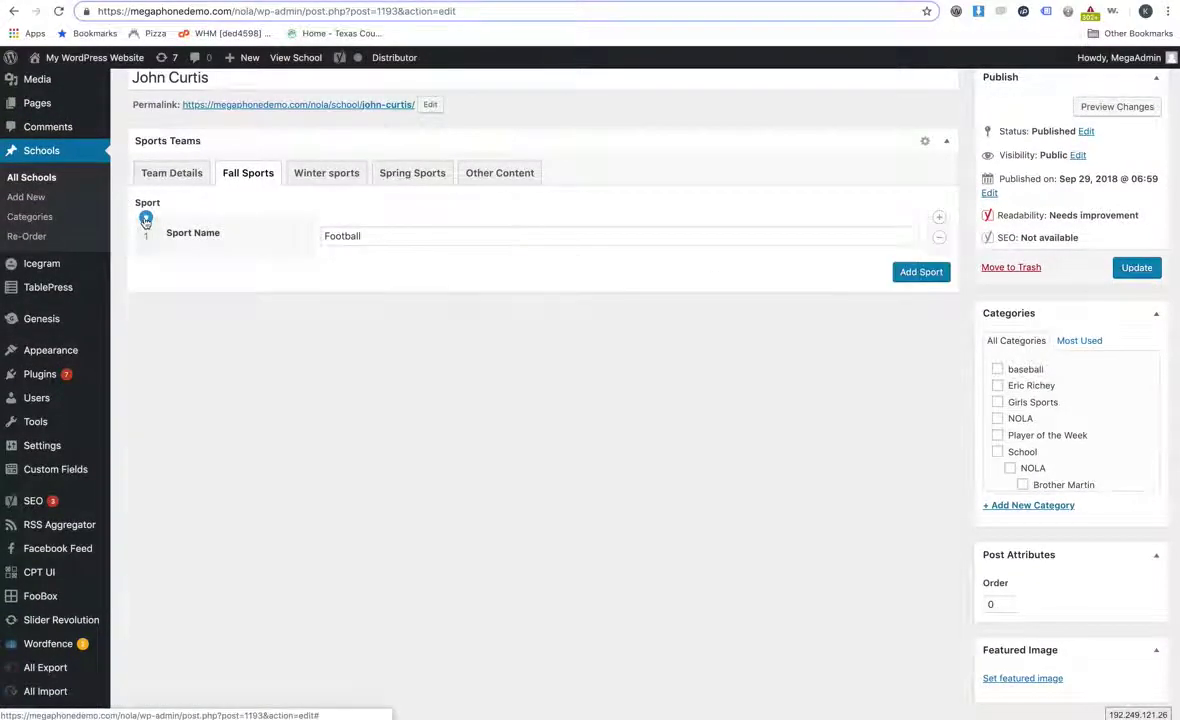
click(901, 271)
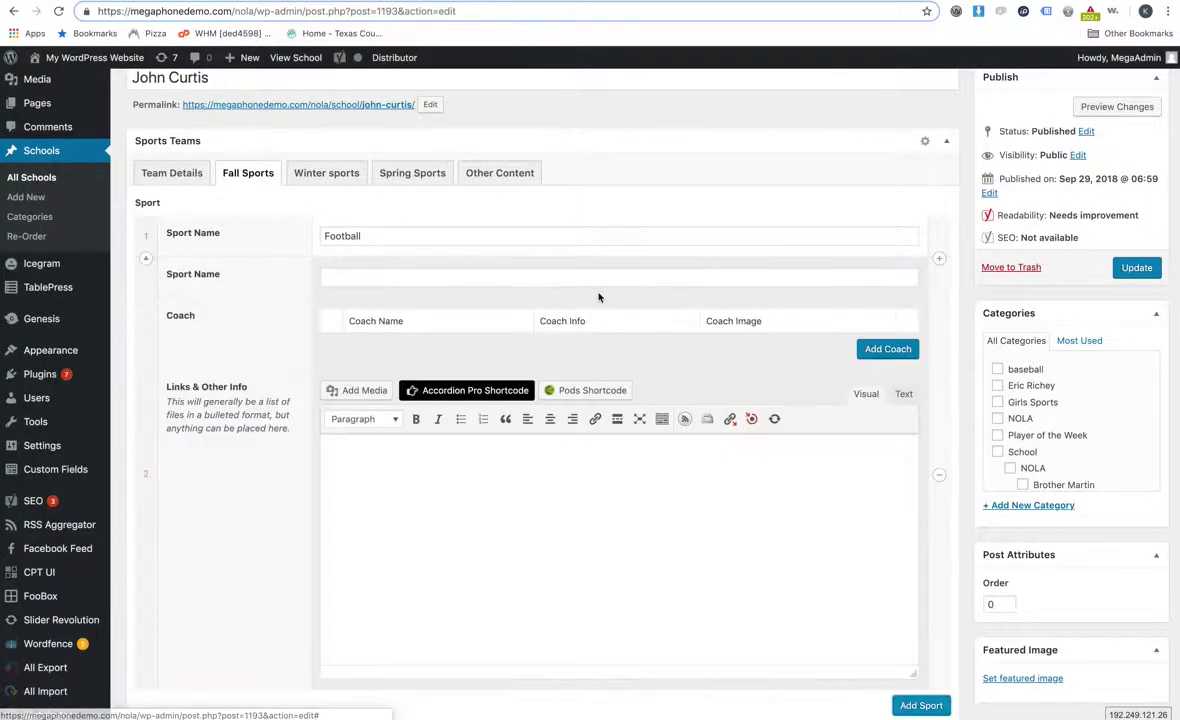
click(574, 276)
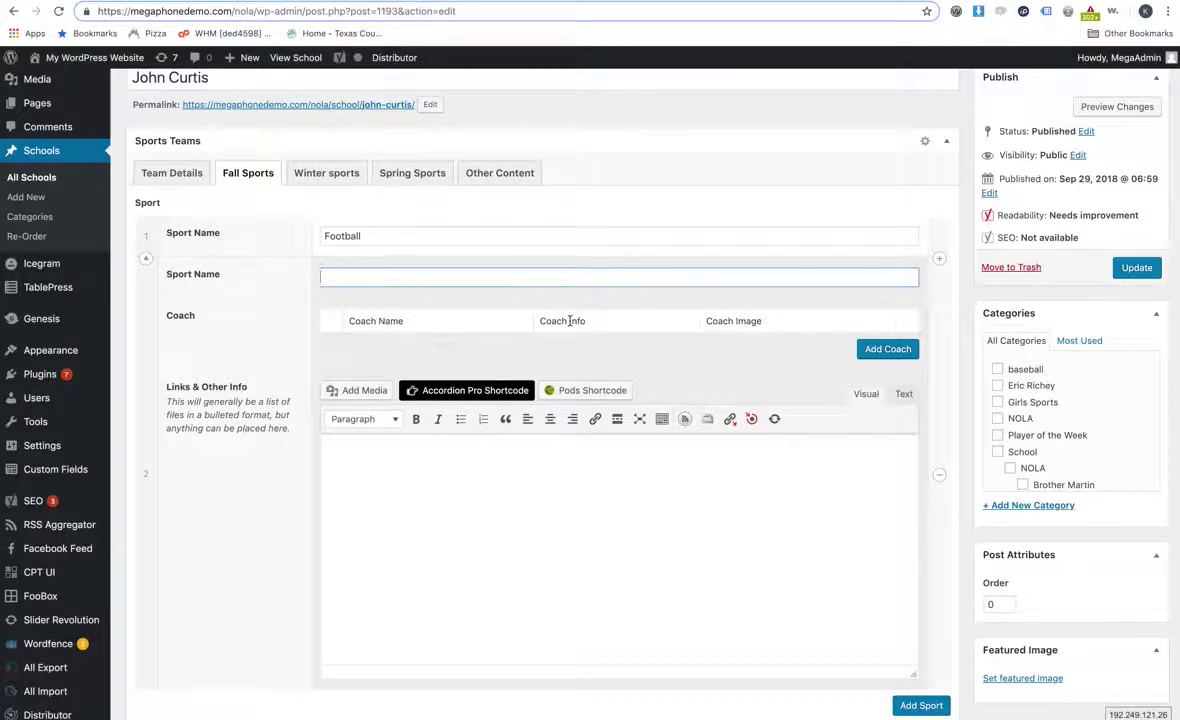
Move past Winter and Spring Sports to Other Content and add an empty page section.
click(327, 172)
click(402, 172)
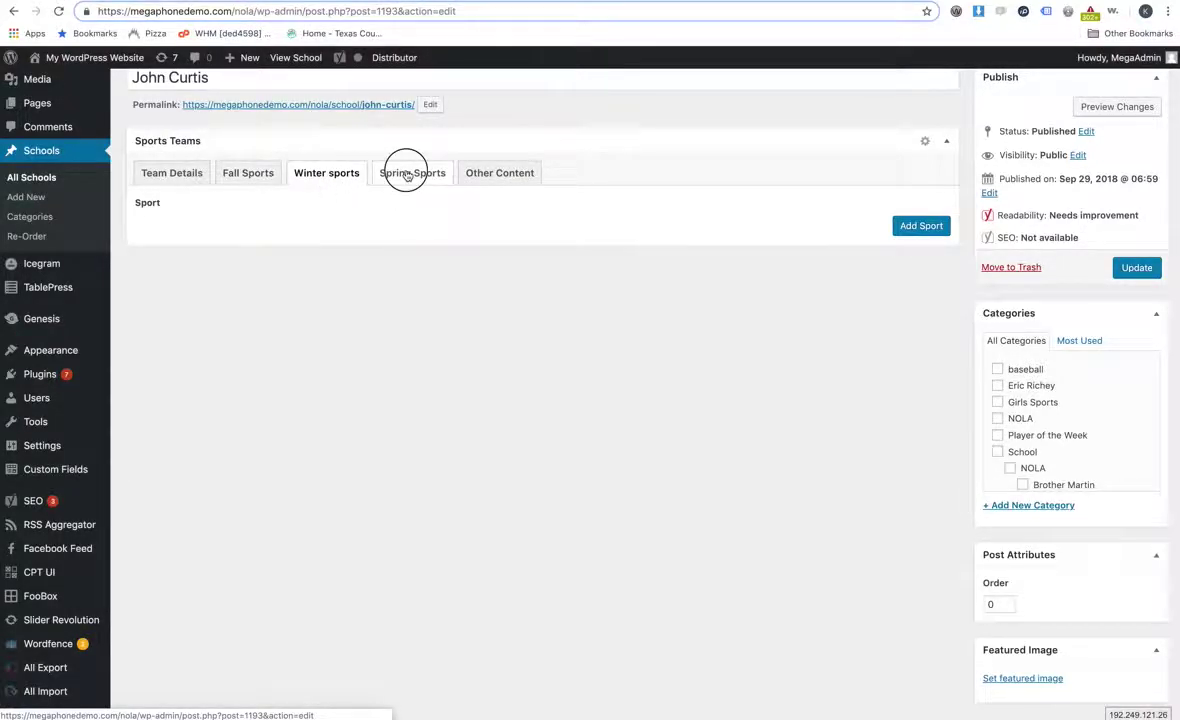
click(467, 175)
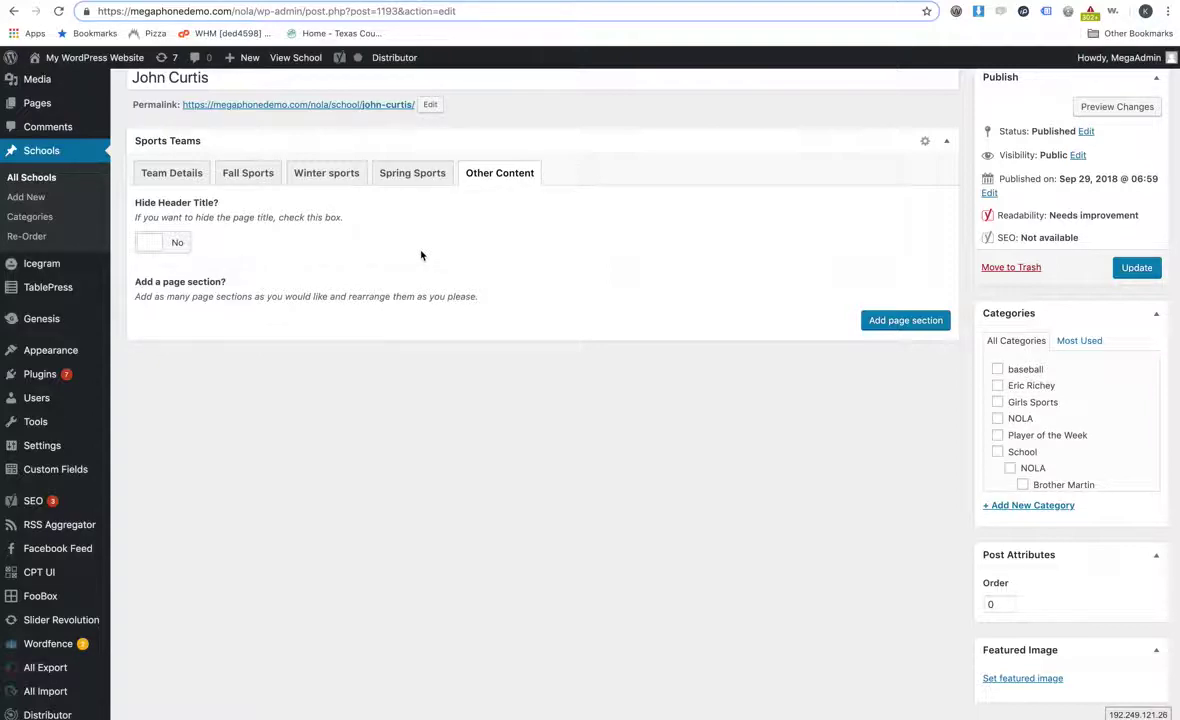
click(871, 322)
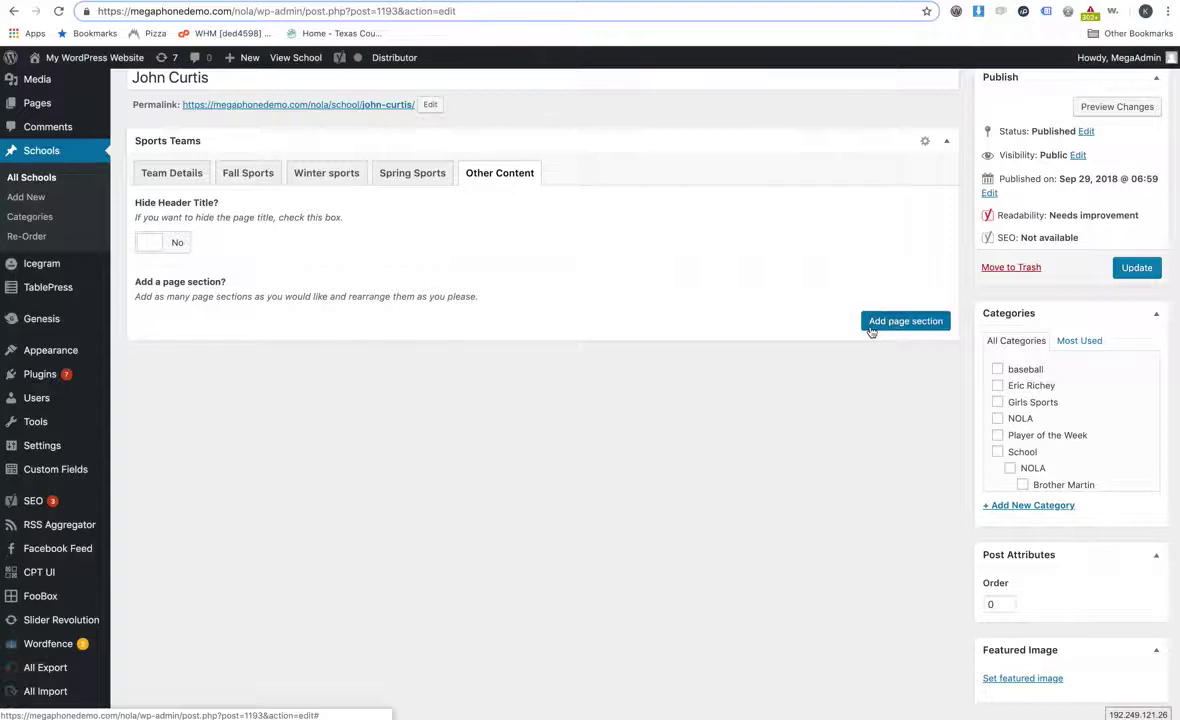
click(586, 364)
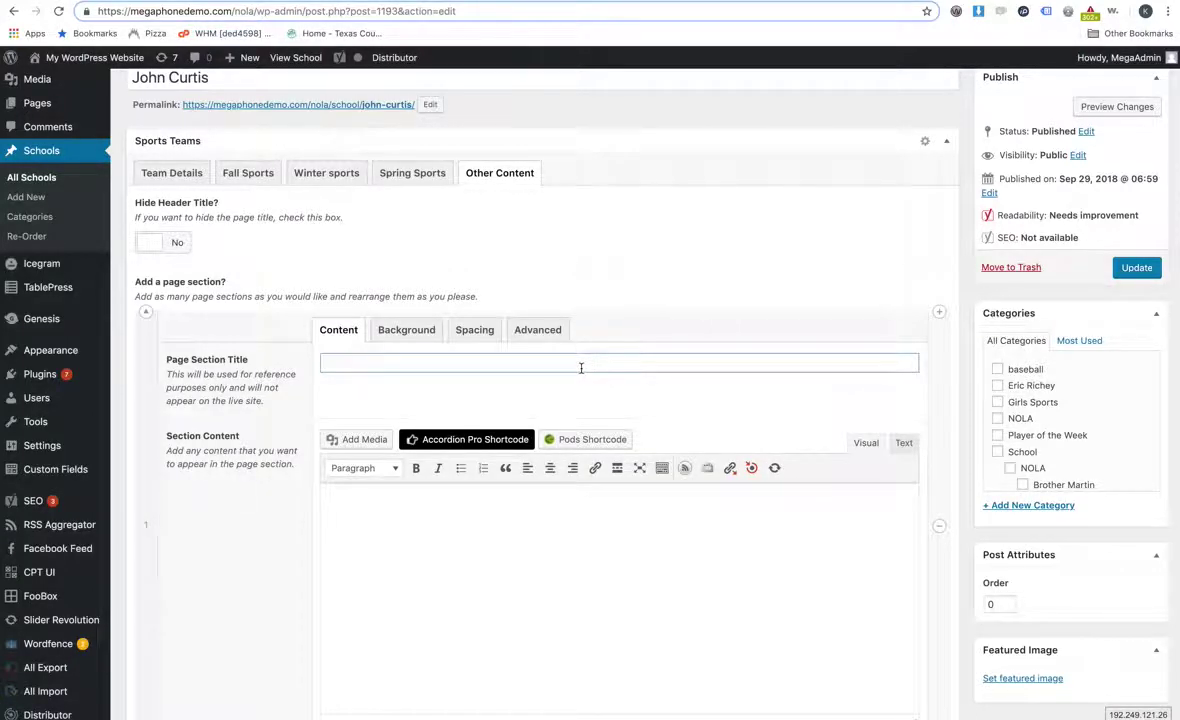
scroll(570, 385, down, 2)
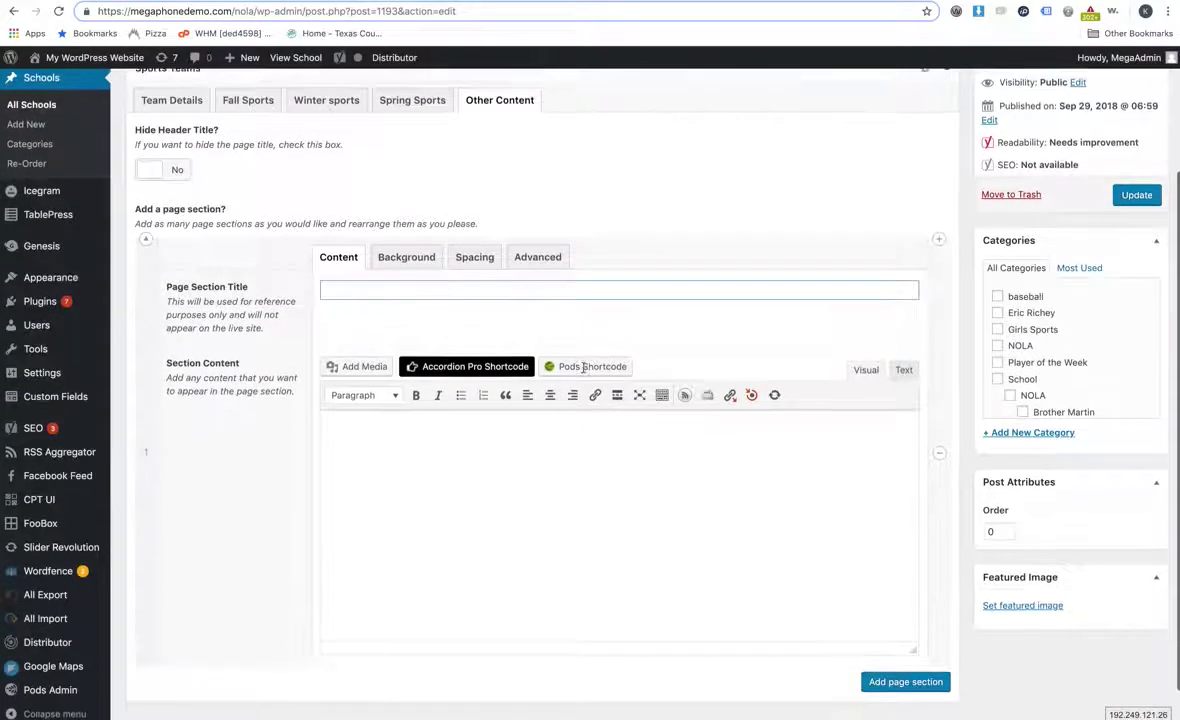
click(511, 421)
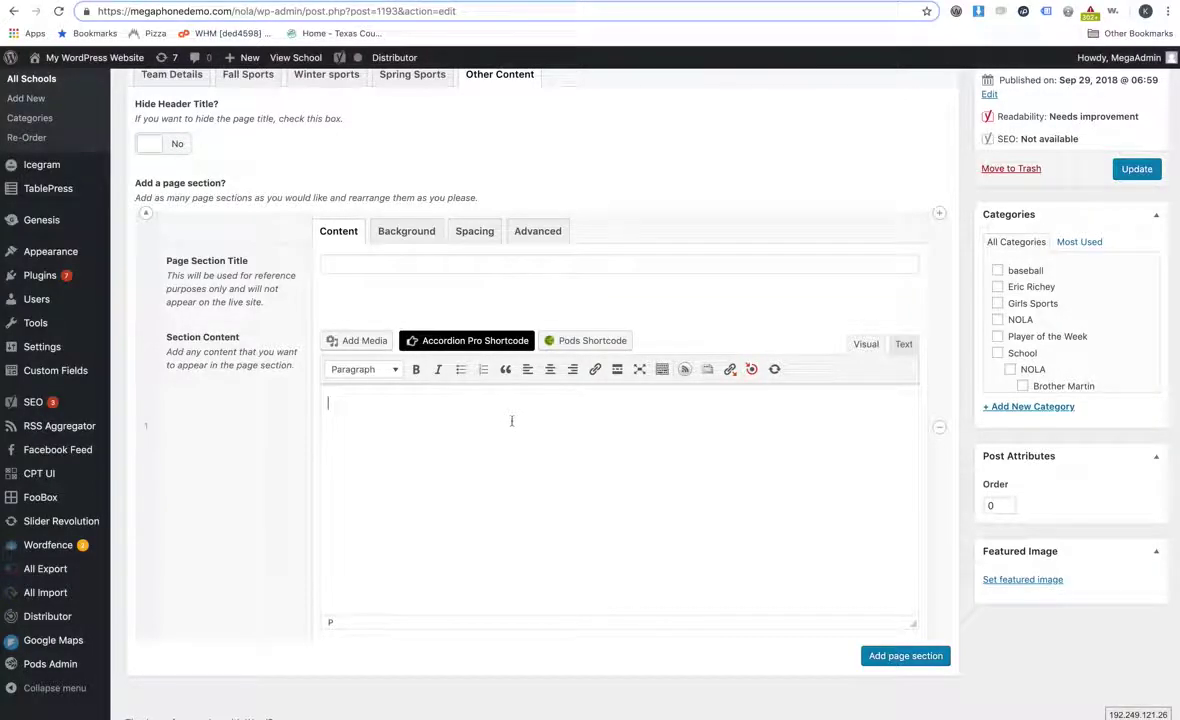
click(475, 232)
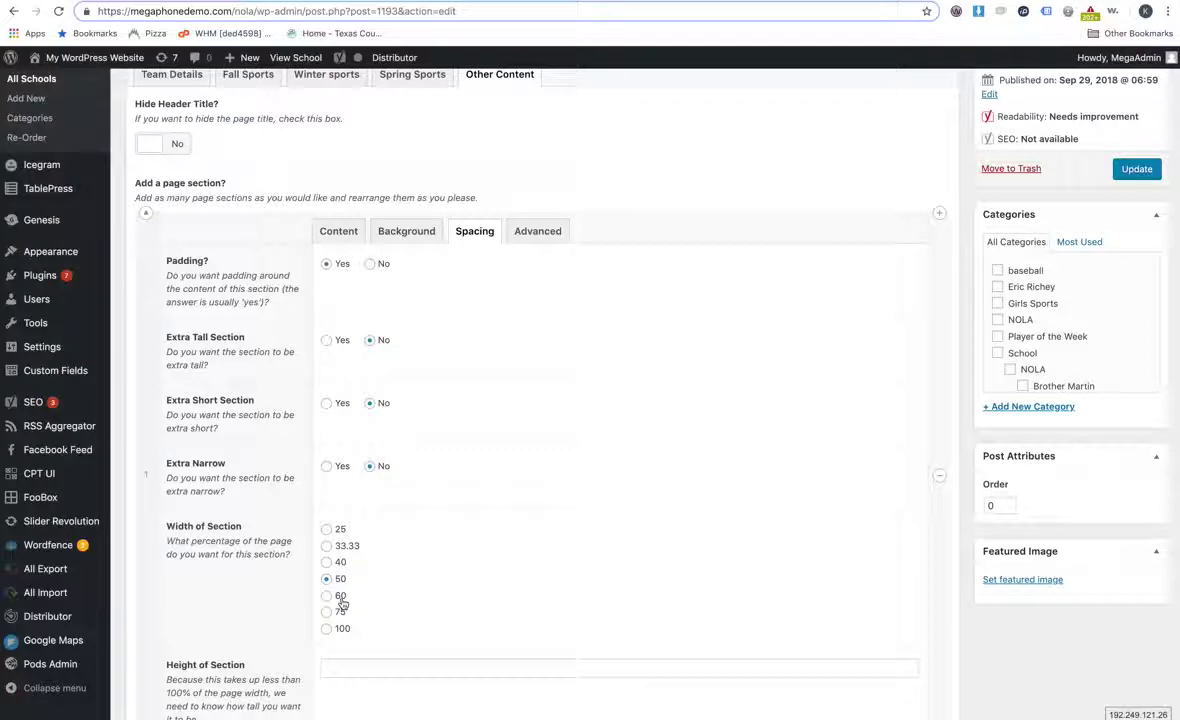
Return to the section's Content fields and show the editor's second toolbar row.
click(340, 232)
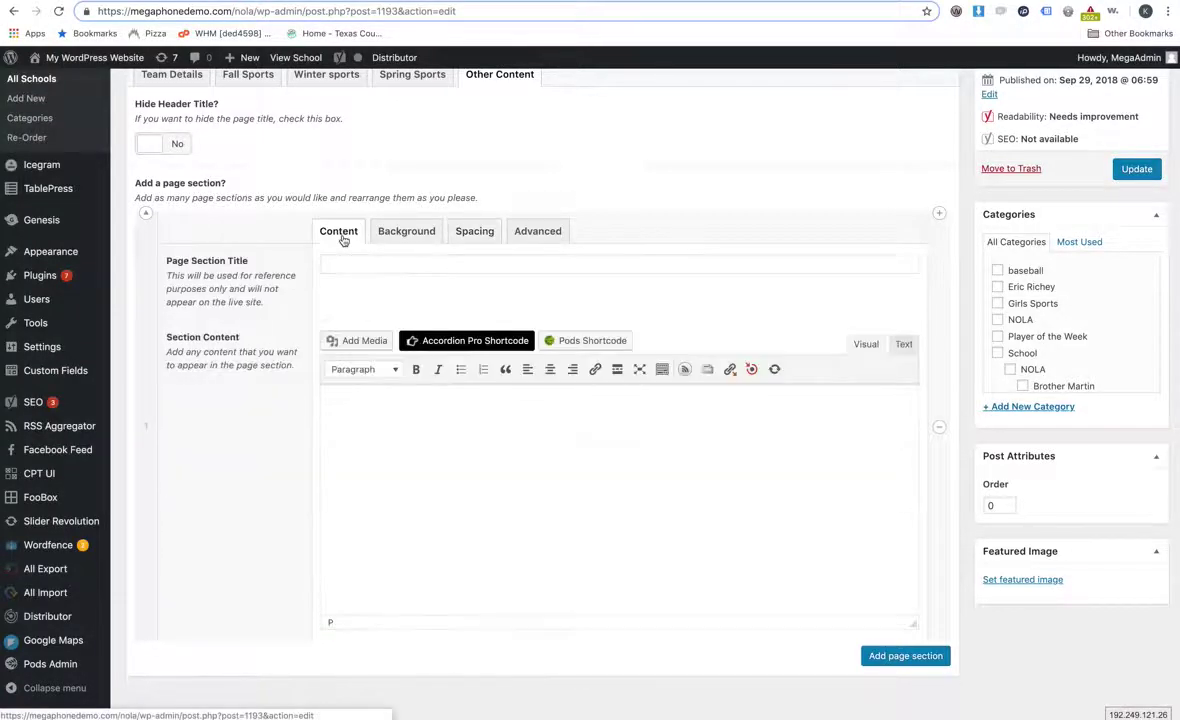
click(662, 370)
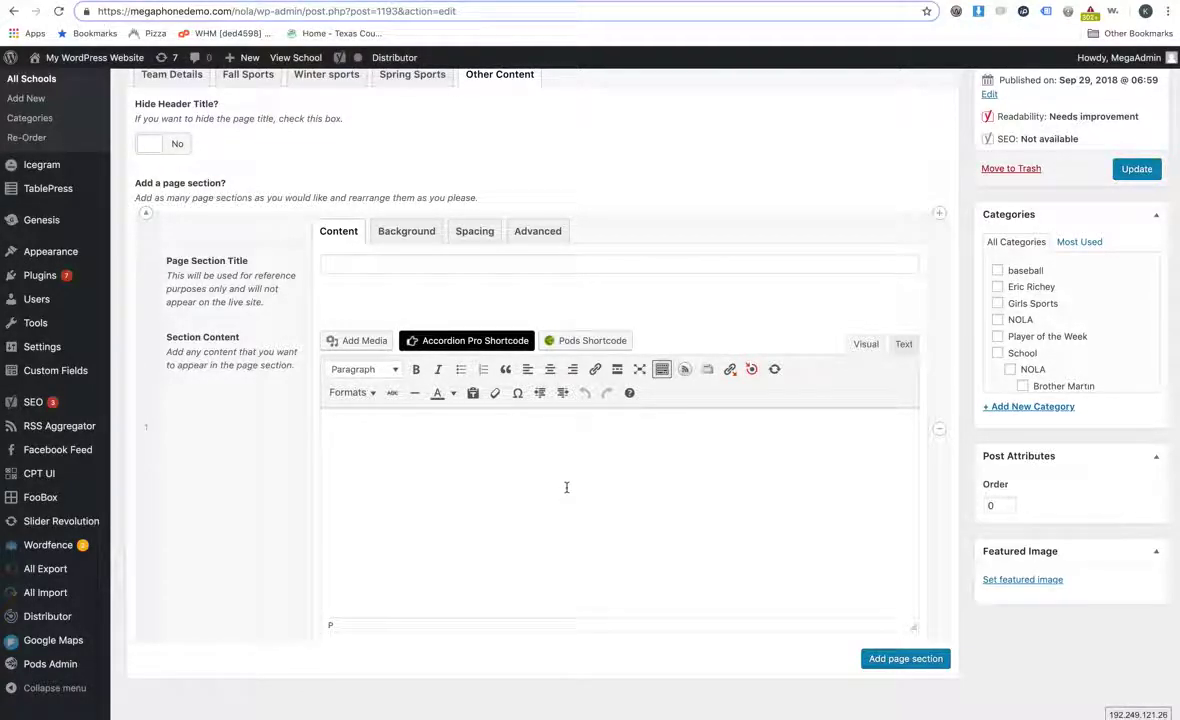
scroll(569, 488, up, 3)
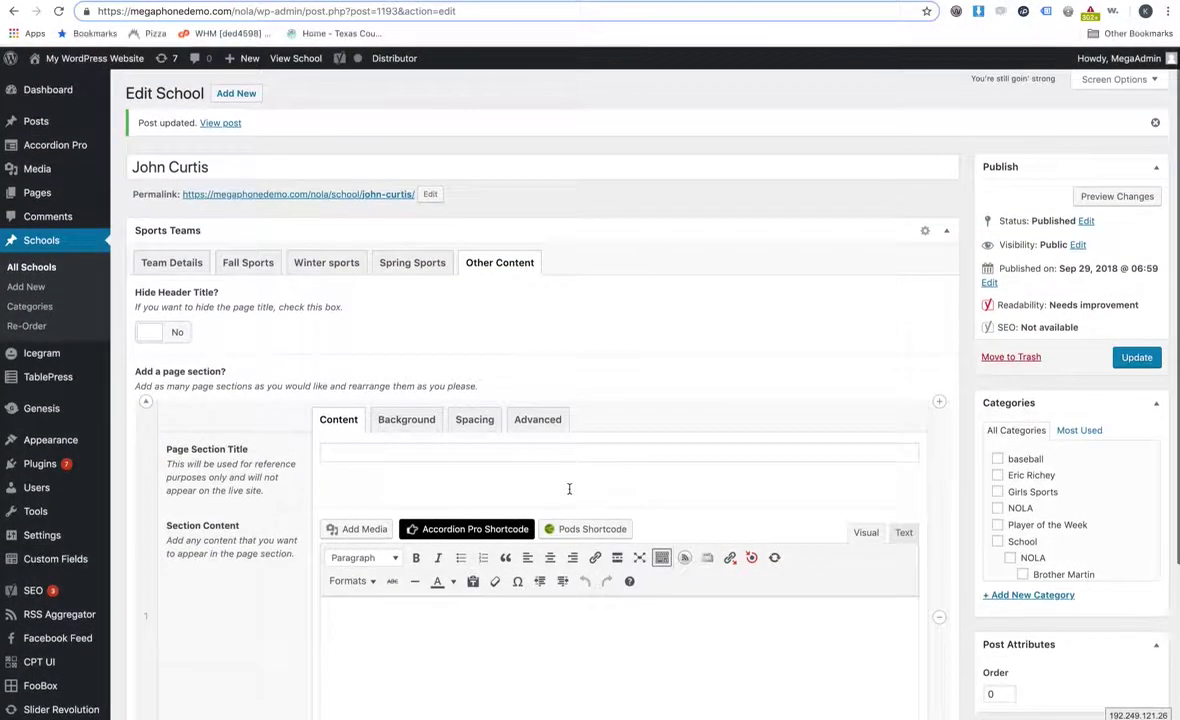
right_click(404, 98)
click(401, 101)
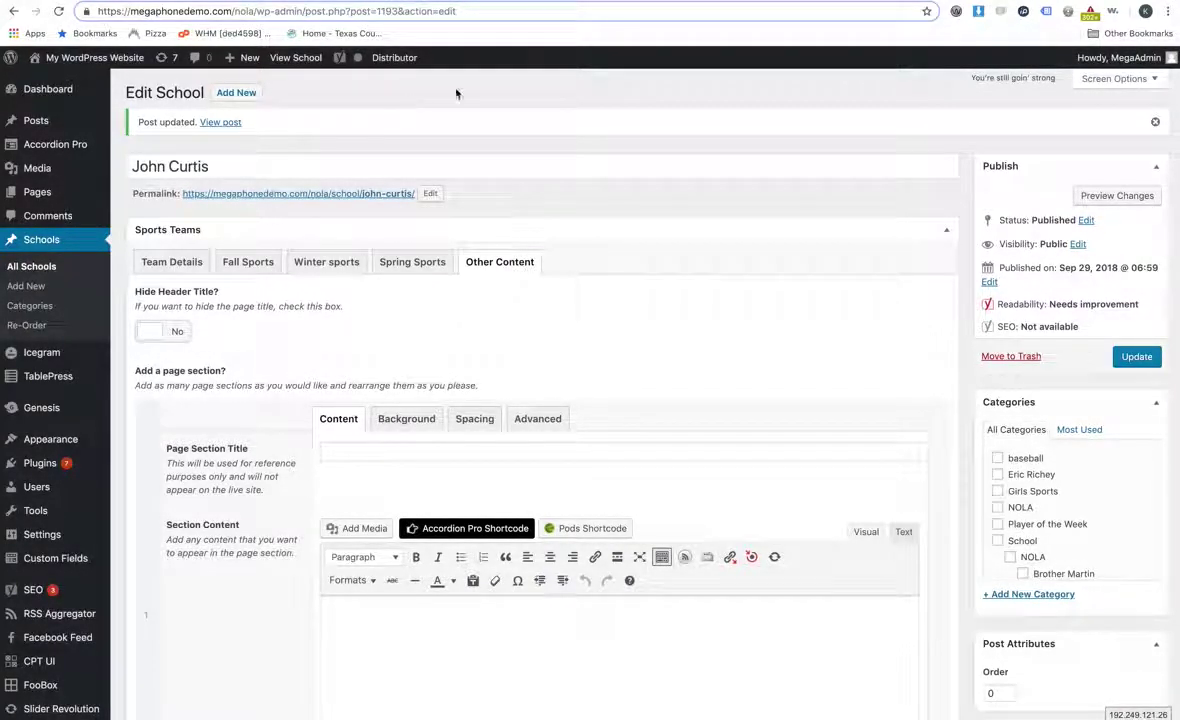